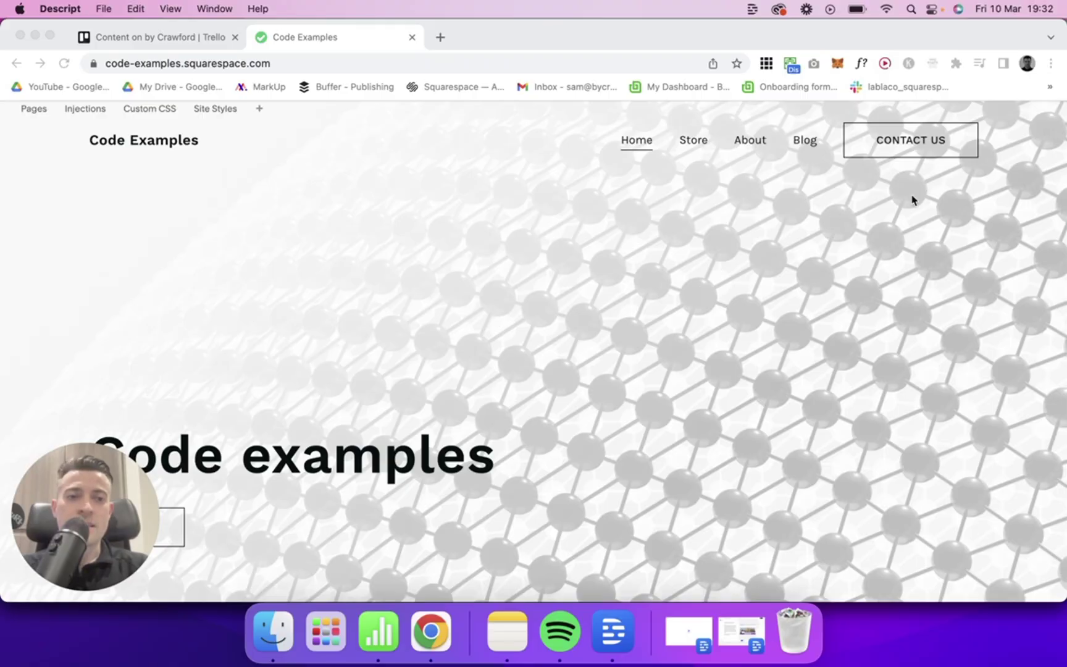
Step: Open the unlinked Contact page in edit mode and accept the cookie notice
click(1055, 130)
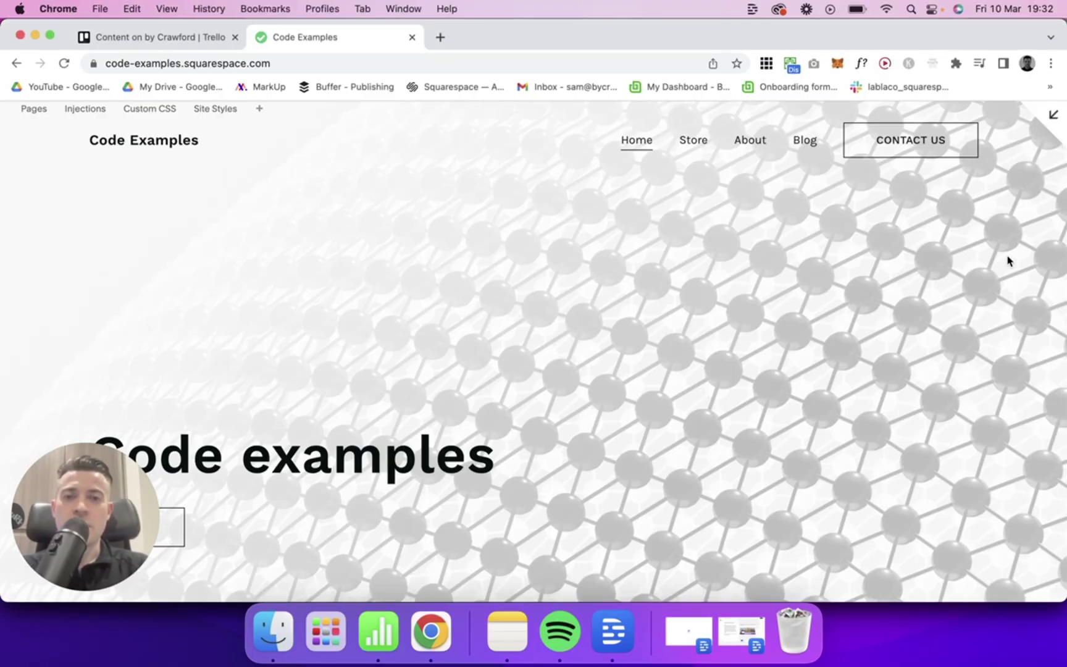
click(1057, 123)
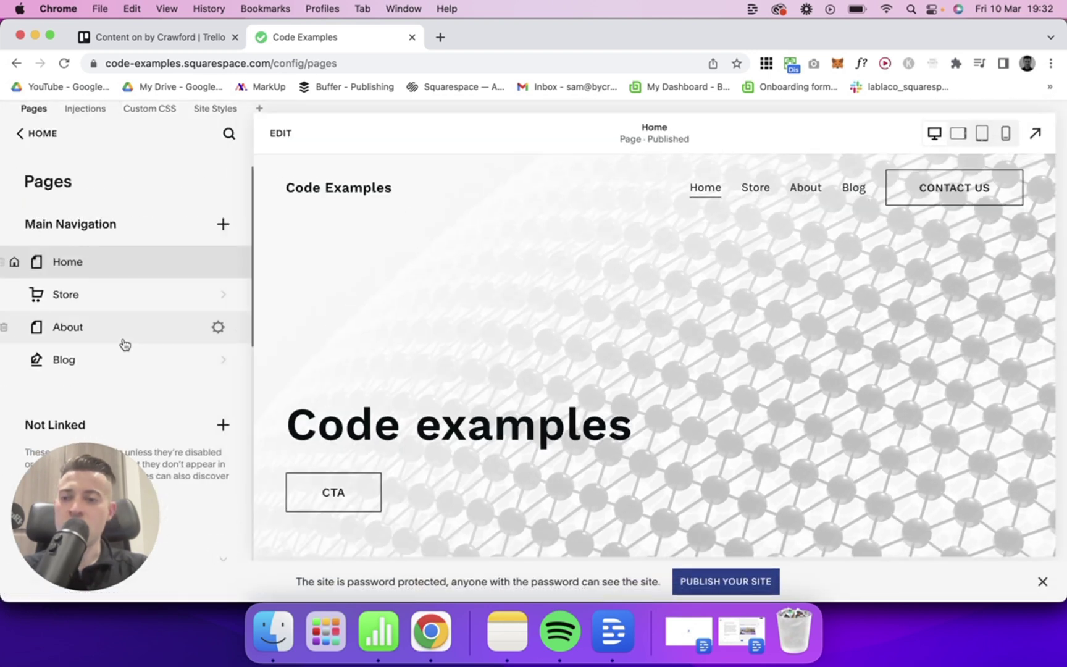
scroll(124, 346, down, 5)
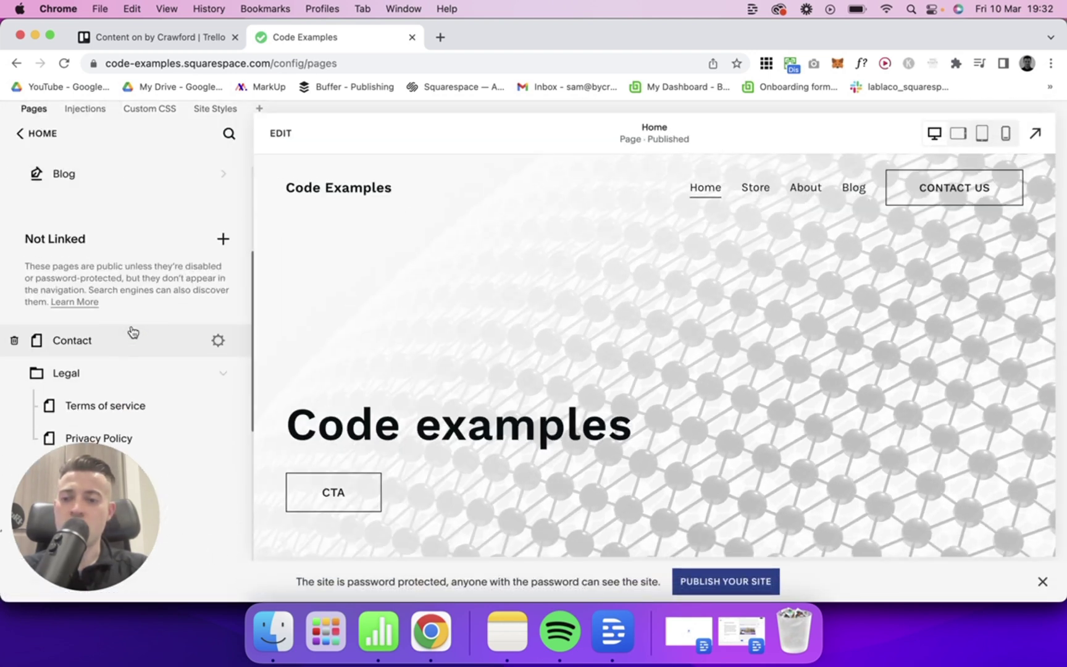
click(133, 333)
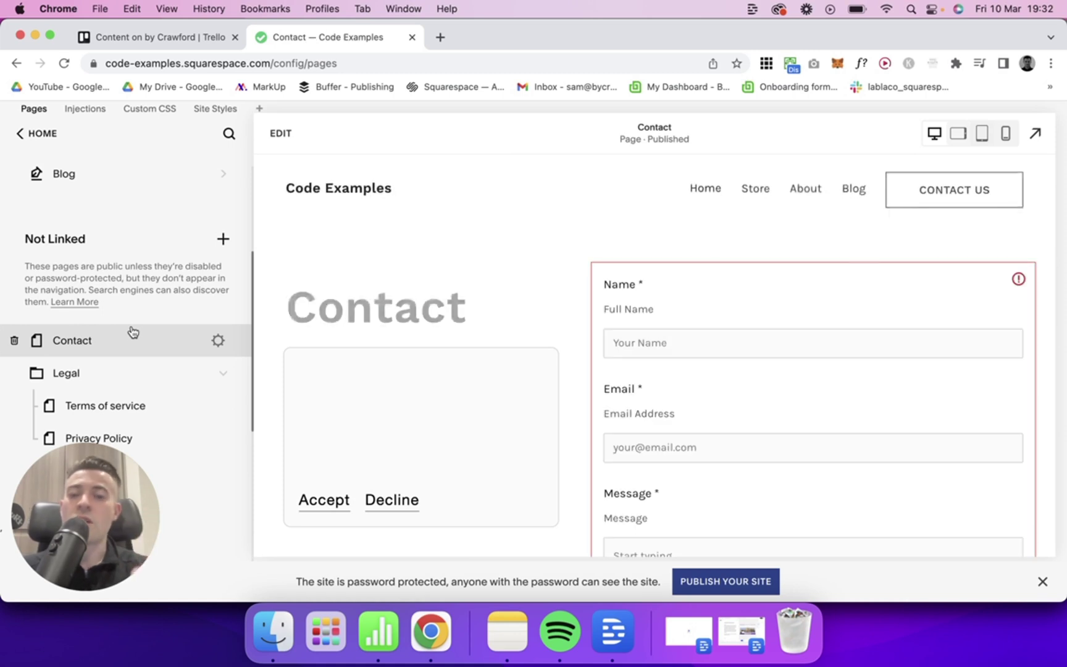
click(281, 133)
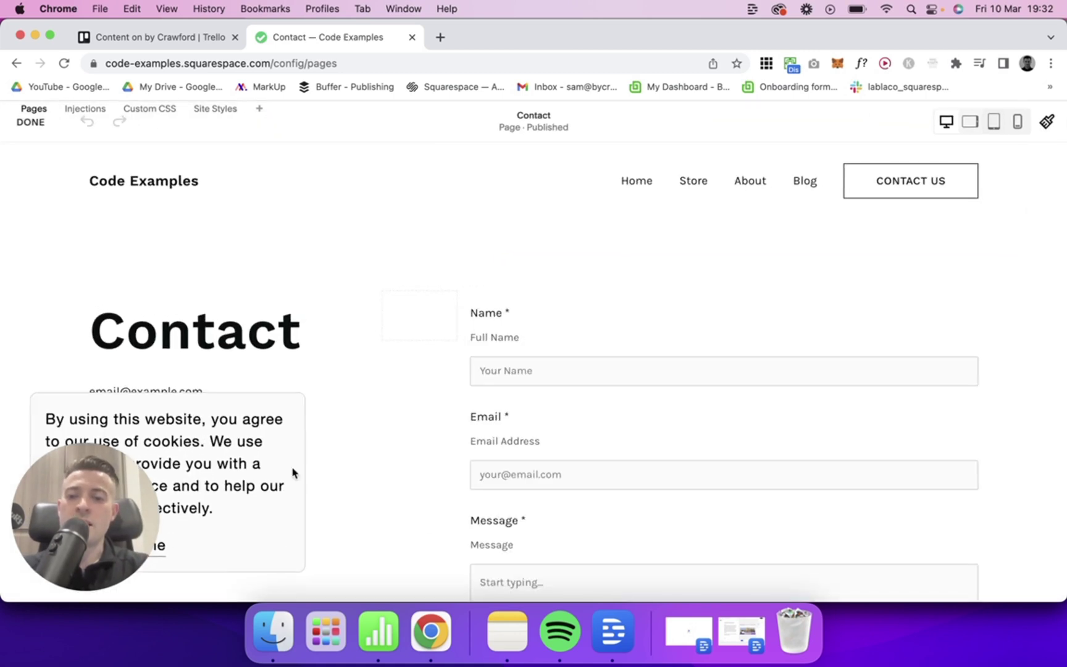
scroll(293, 472, down, 3)
drag(55, 480, 370, 350)
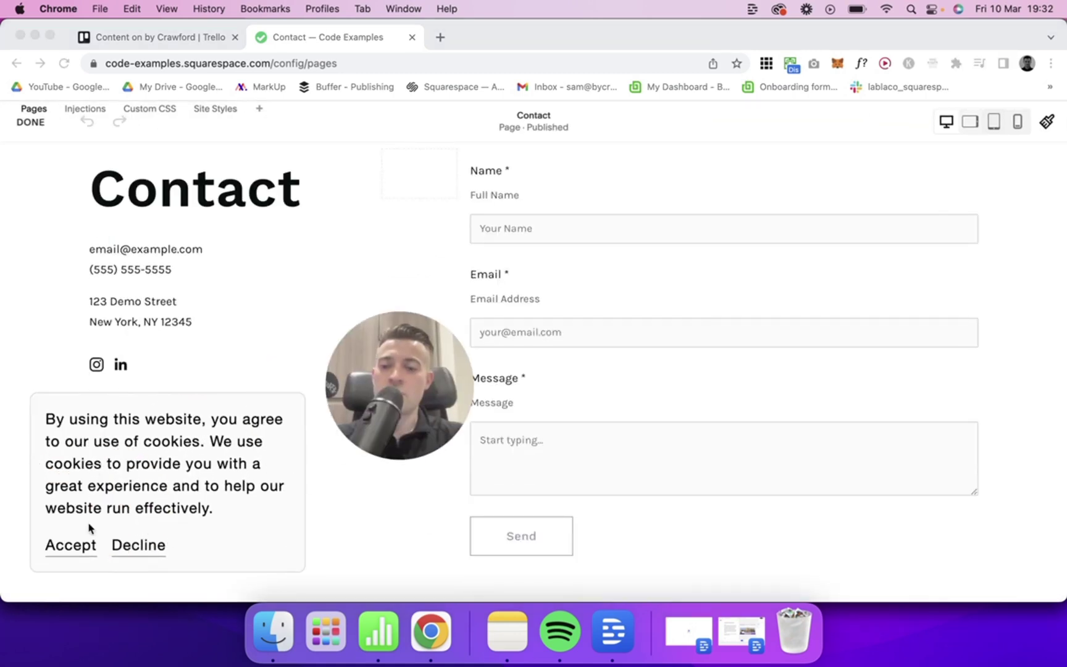
click(70, 545)
Step: Bring up the contact form's storage settings
drag(420, 374, 162, 490)
click(686, 348)
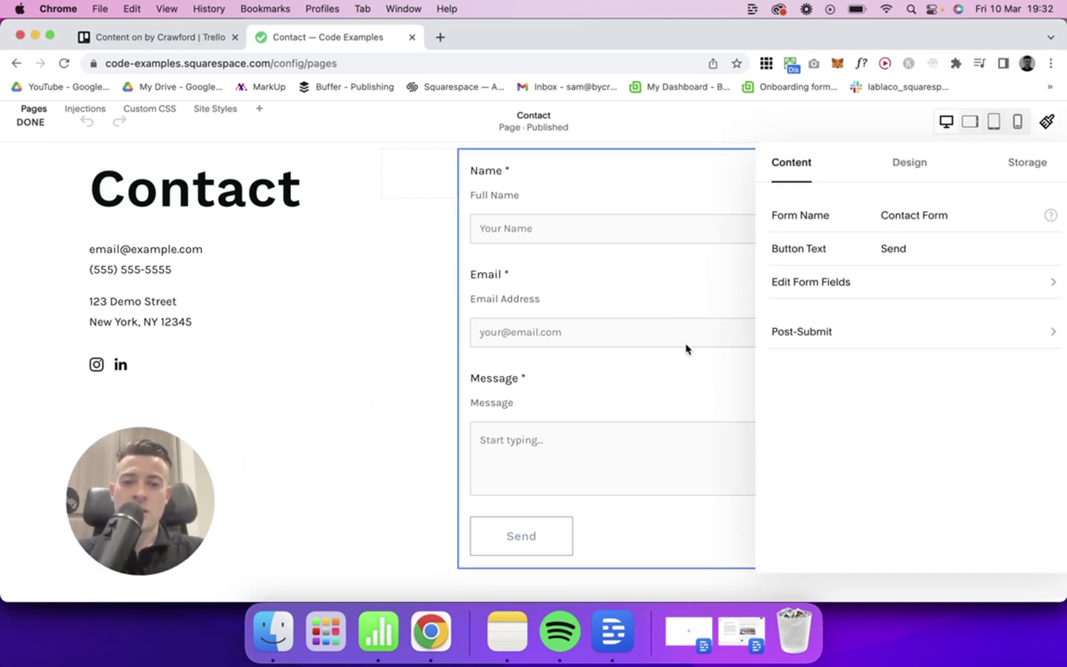
click(1027, 158)
Step: Send form submissions to the owner's email address in Storage
click(914, 238)
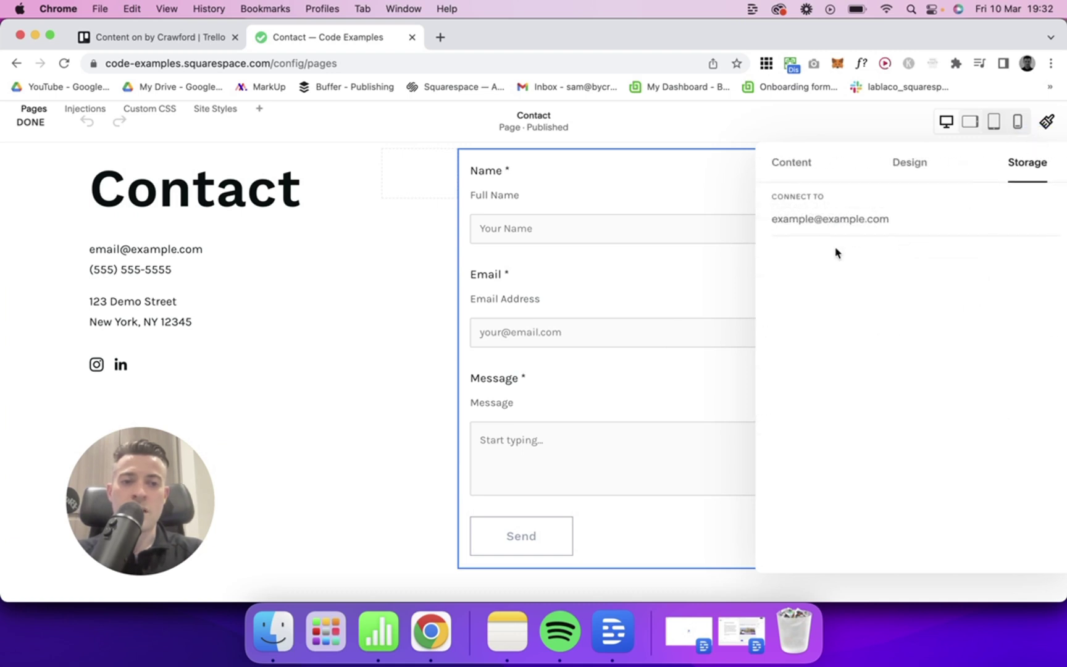
click(846, 219)
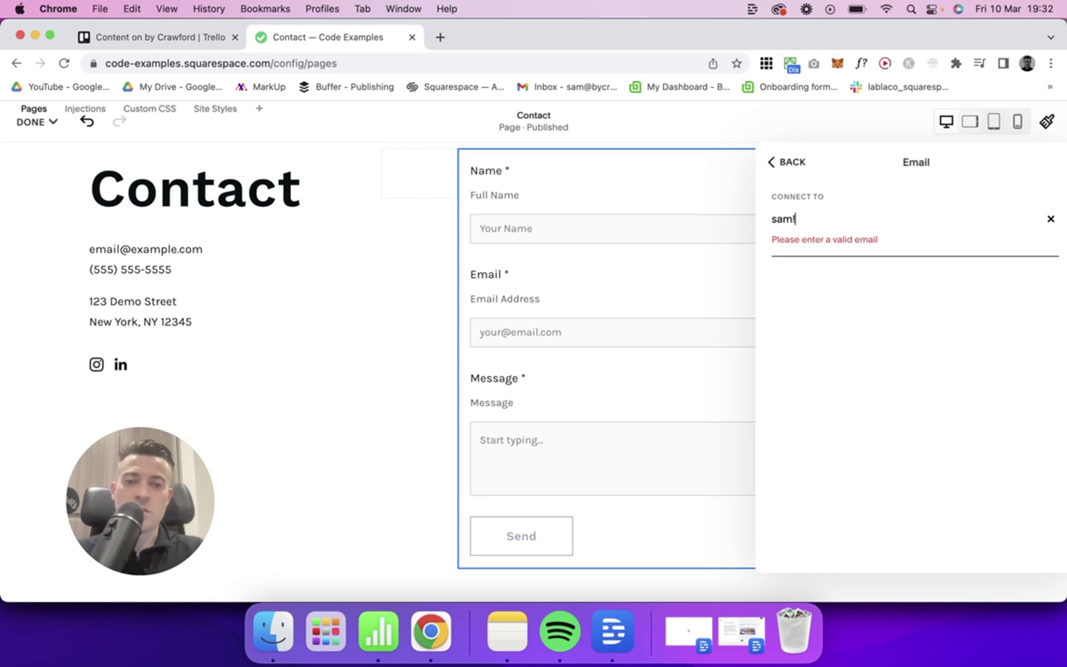
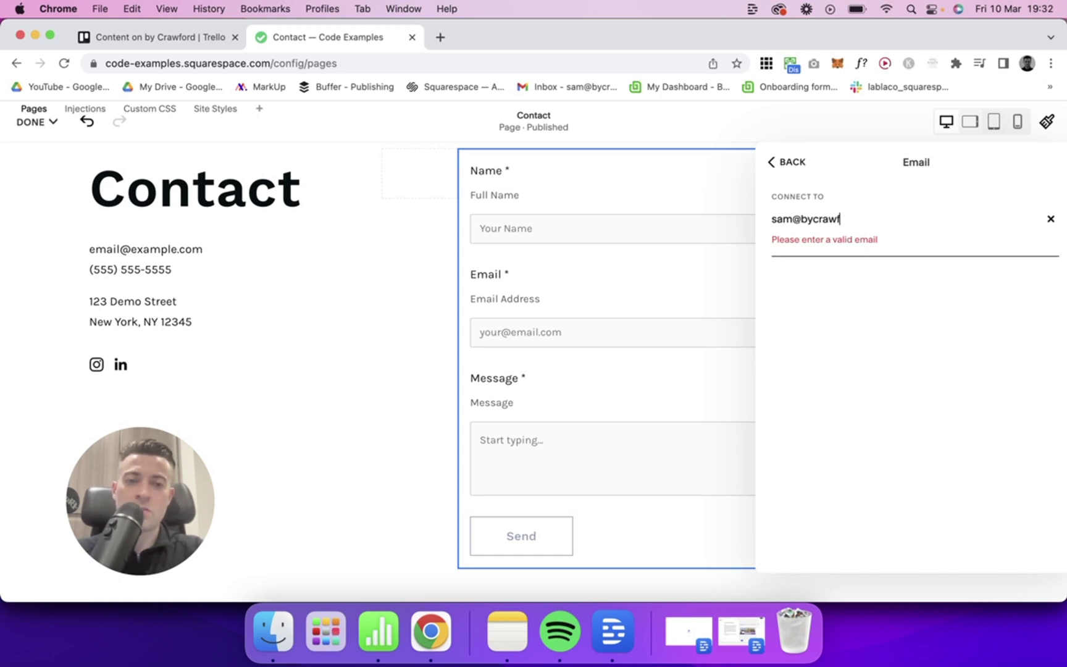
click(829, 168)
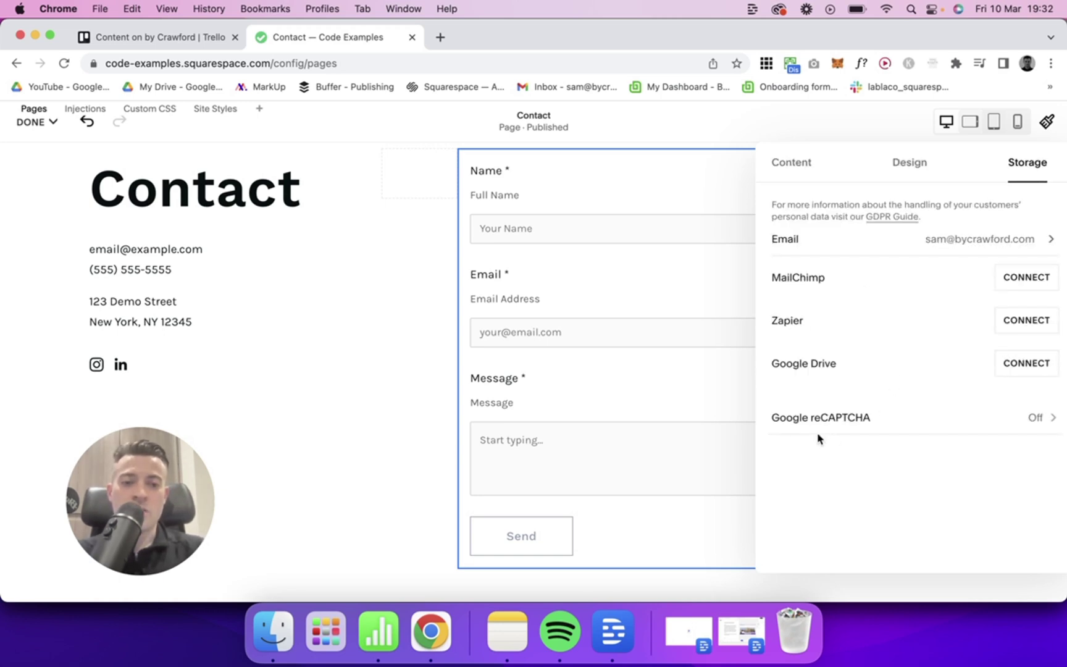
Step: Go from the form's Google reCAPTCHA settings to Google's Create reCAPTCHA Keys page
click(864, 430)
click(904, 249)
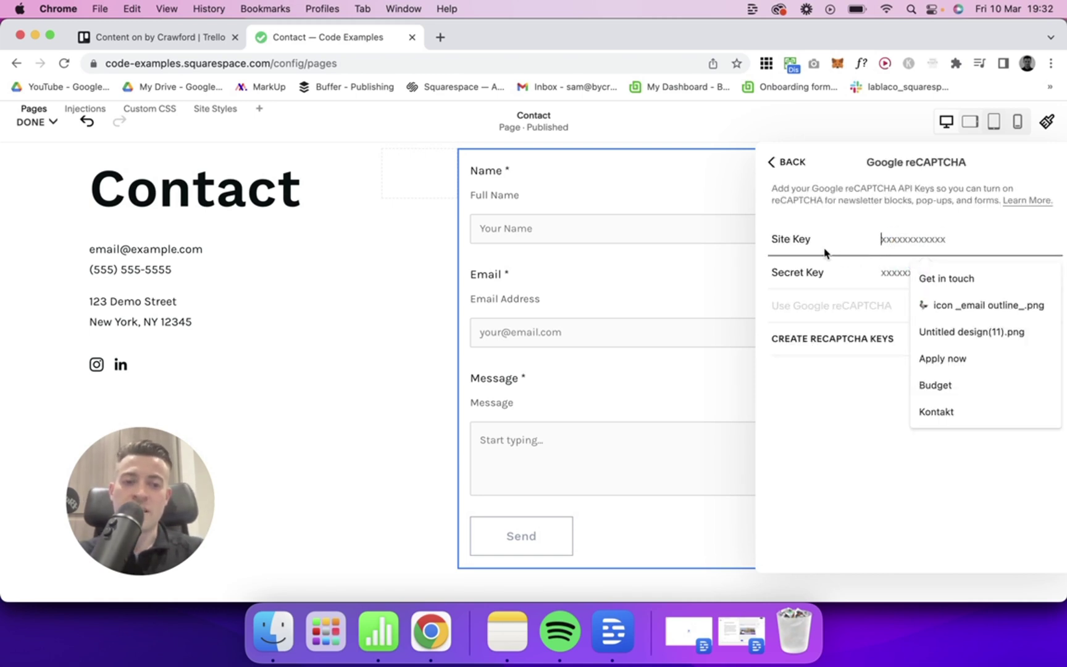
click(878, 274)
click(806, 307)
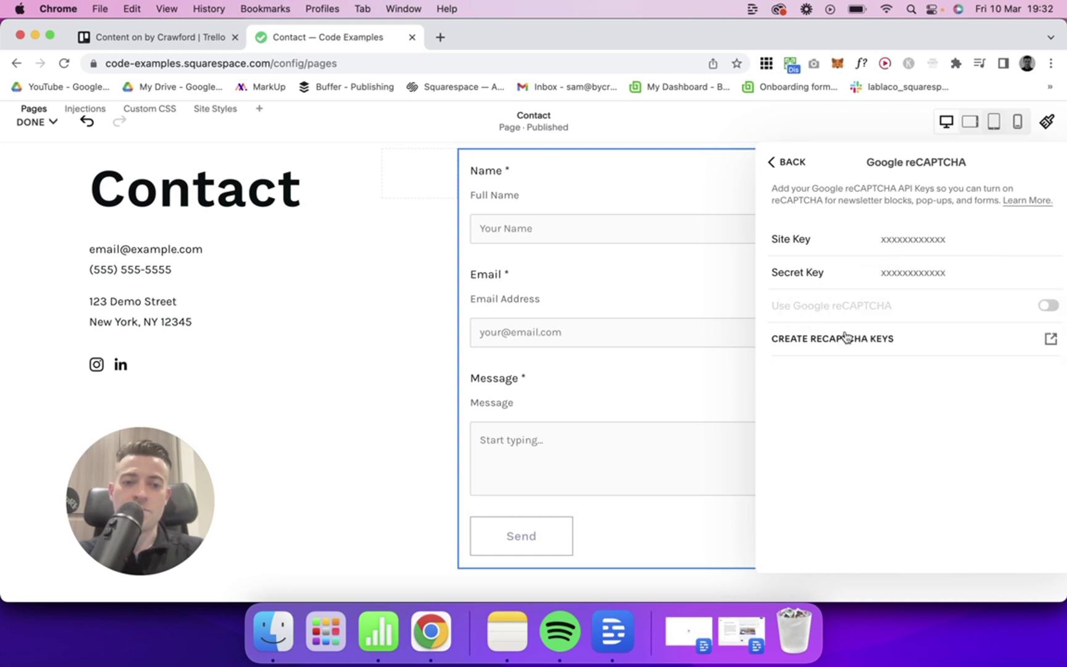
click(838, 343)
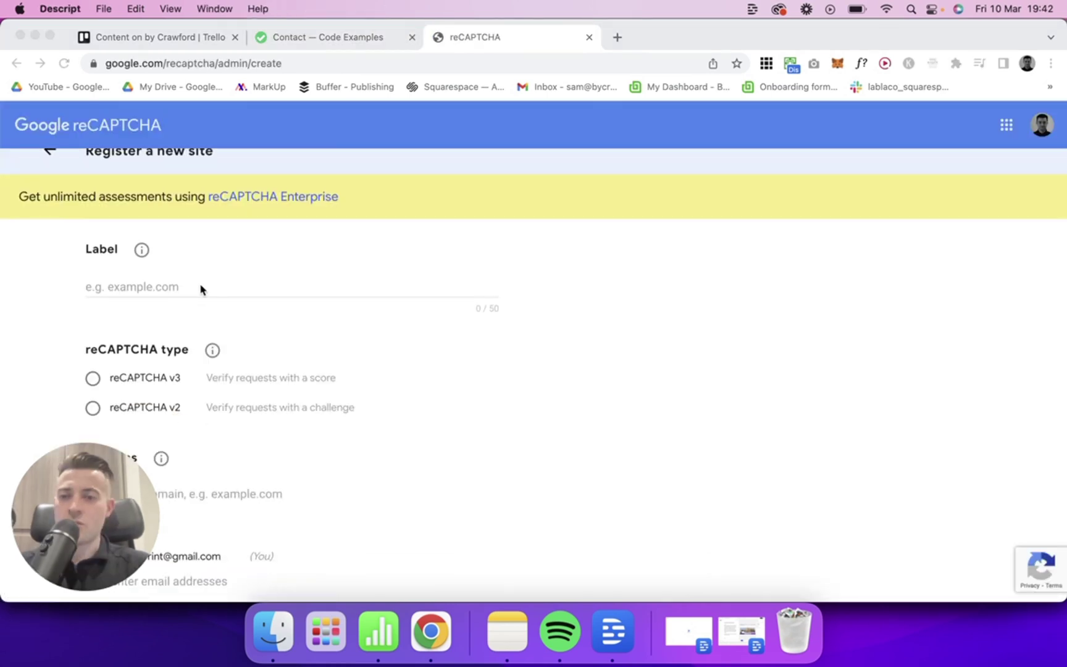
Step: Label the new site 'Code examples' and choose reCAPTCHA v2 challenge
click(200, 287)
click(188, 286)
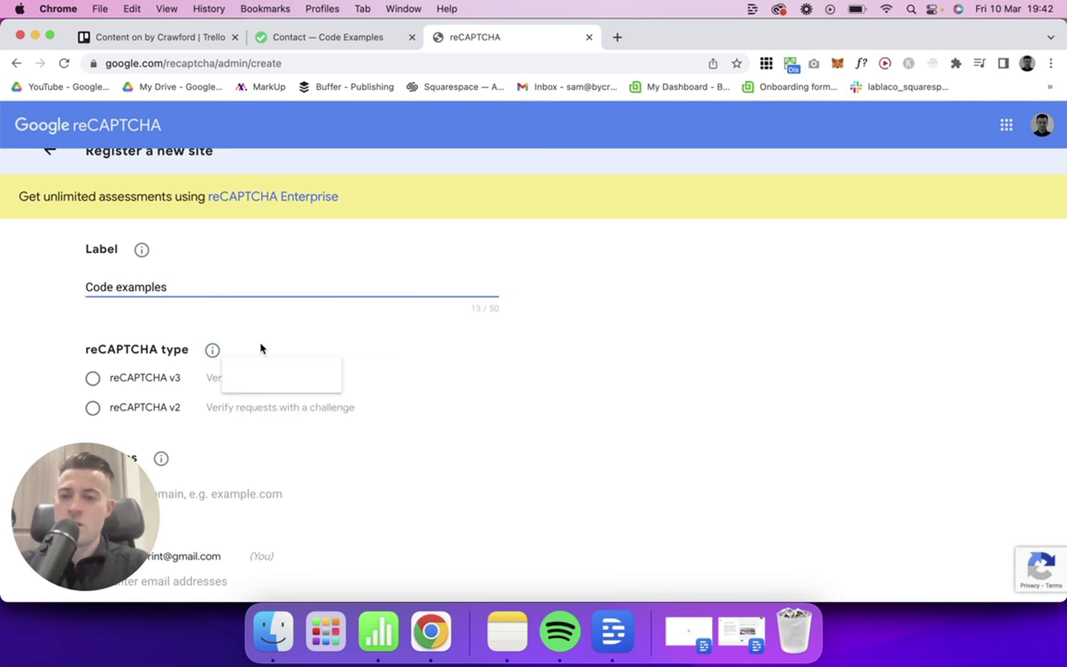
scroll(263, 352, down, 3)
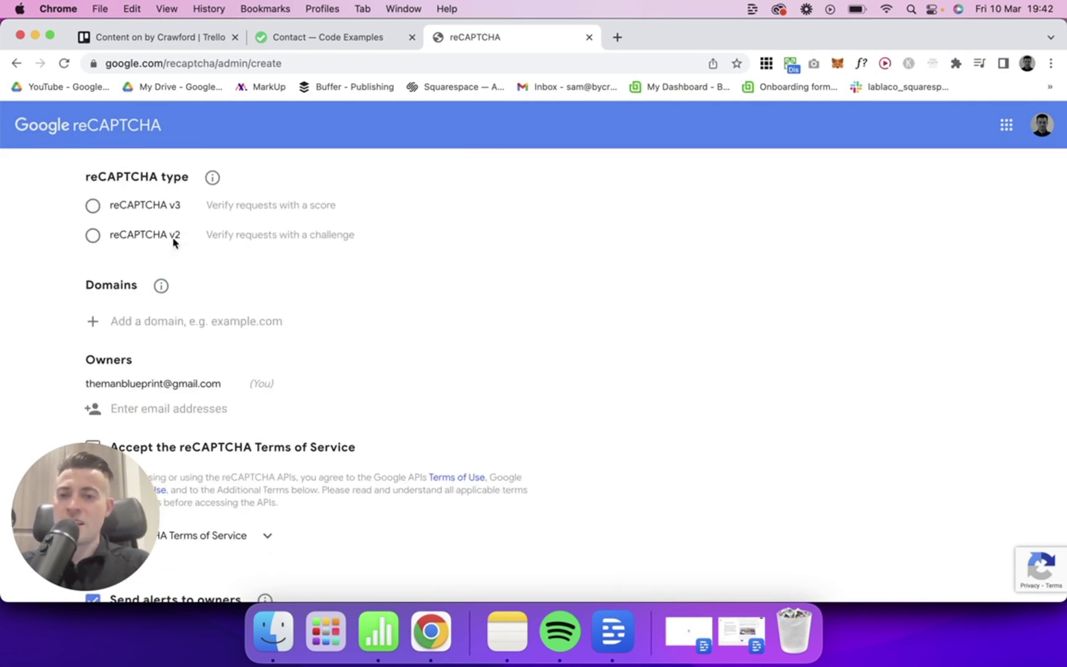
click(107, 237)
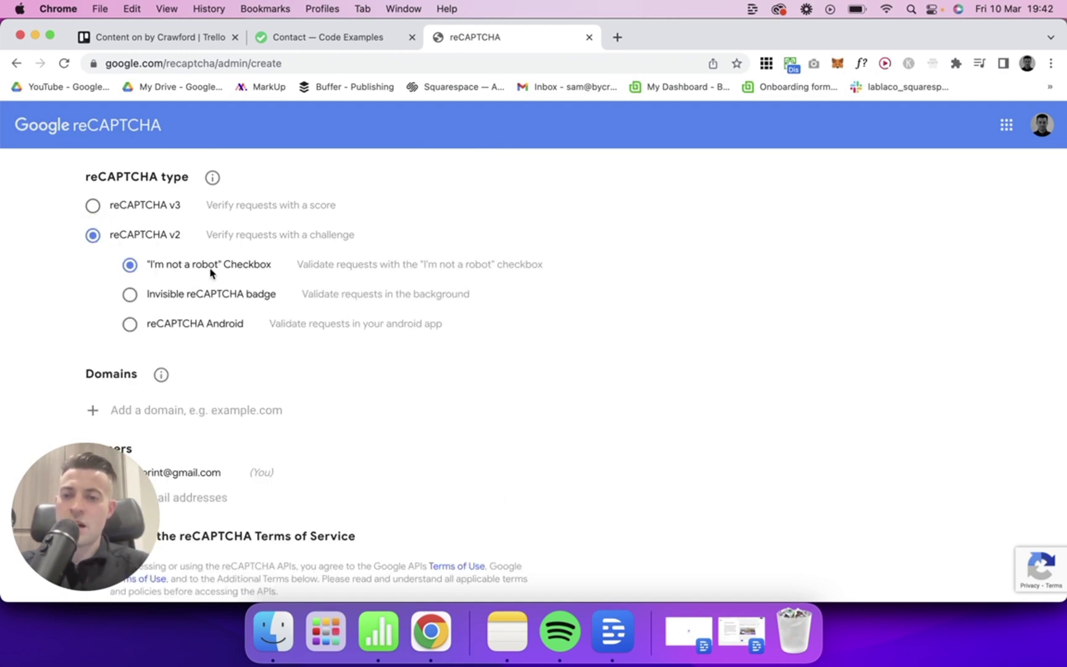
scroll(259, 295, down, 2)
click(183, 291)
text(https://code-examples.squarespace.com/)
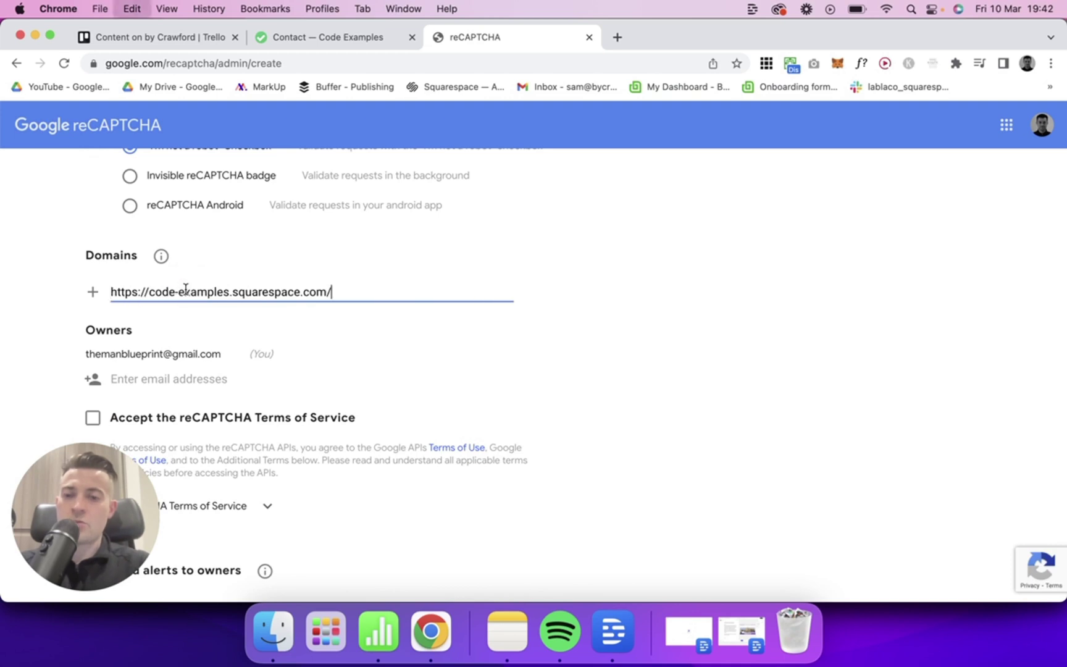
drag(151, 289, 93, 291)
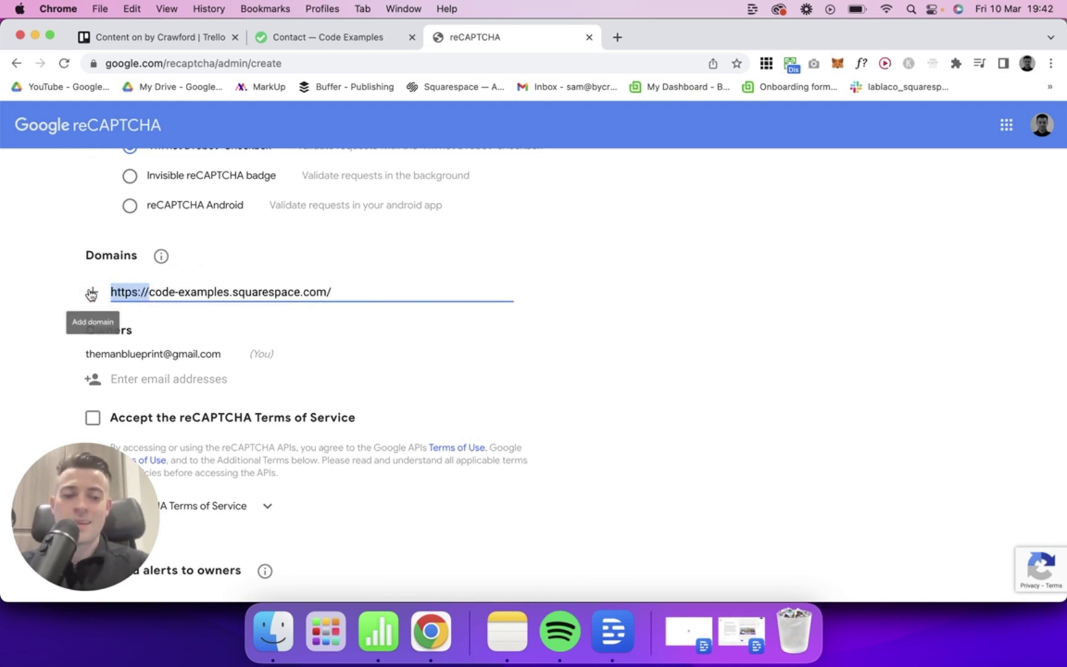
key(BackSpace)
click(384, 291)
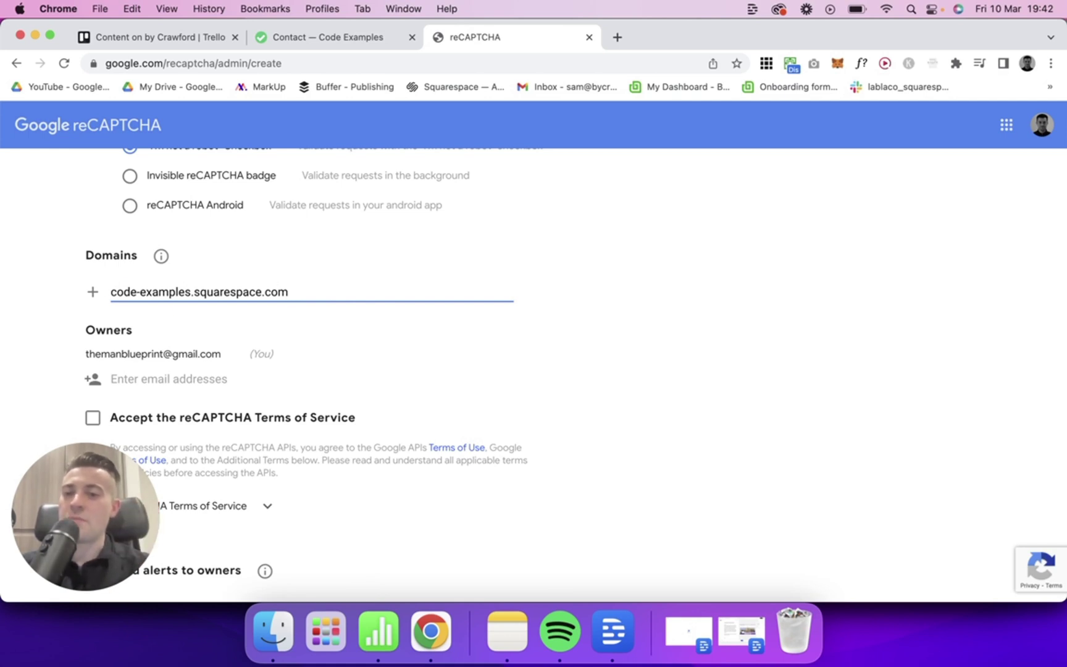
click(213, 359)
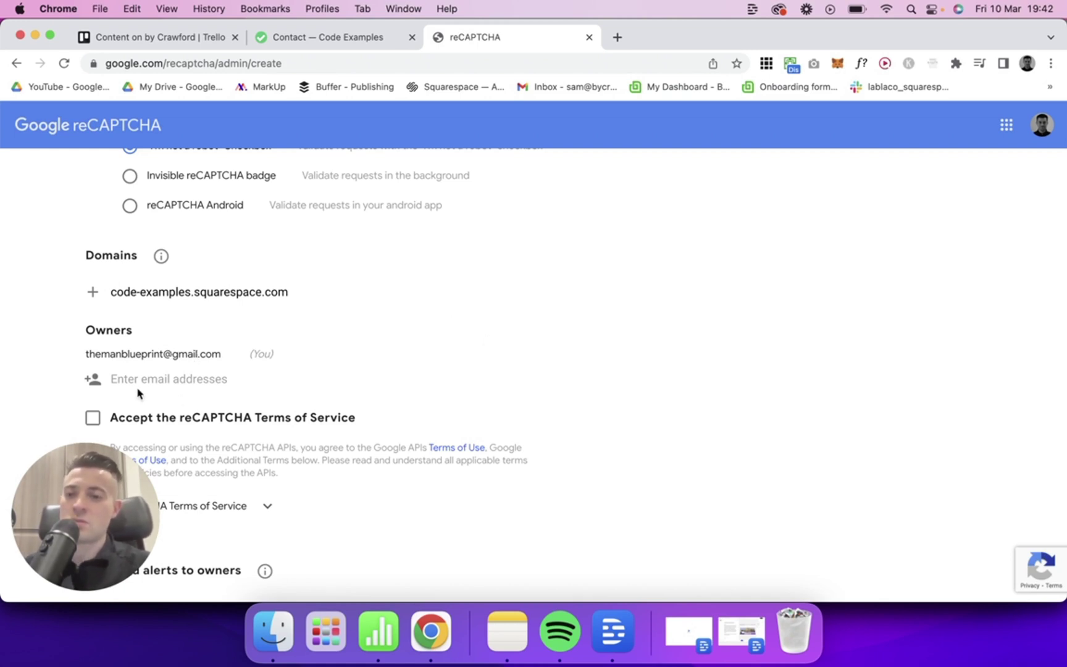
scroll(316, 373, down, 2)
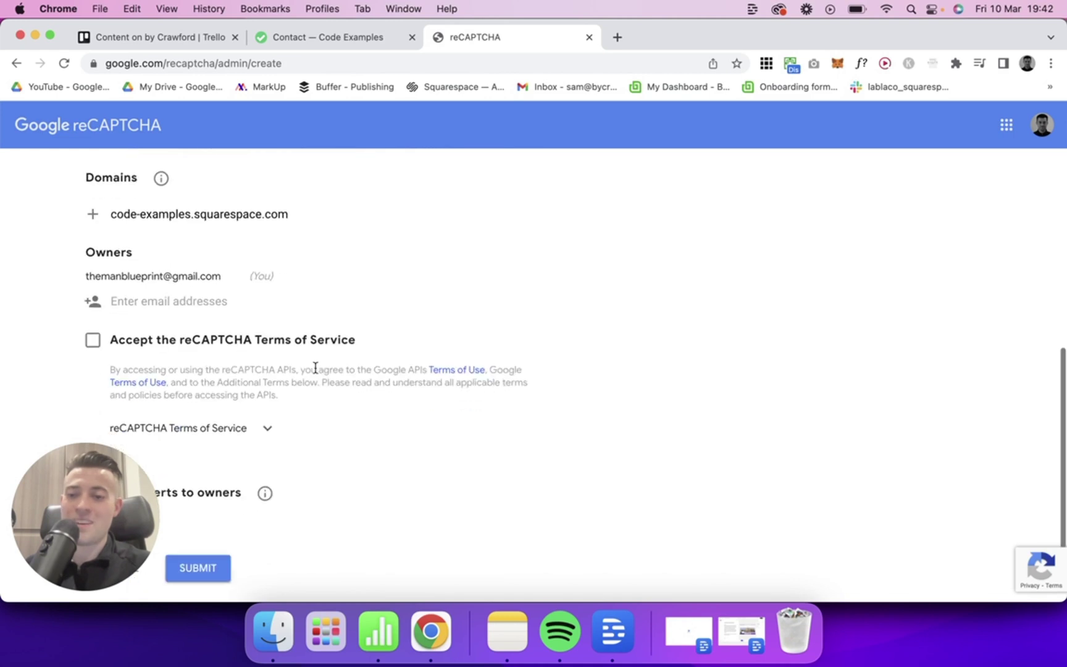
click(94, 340)
scroll(239, 340, down, 1)
drag(148, 469, 617, 341)
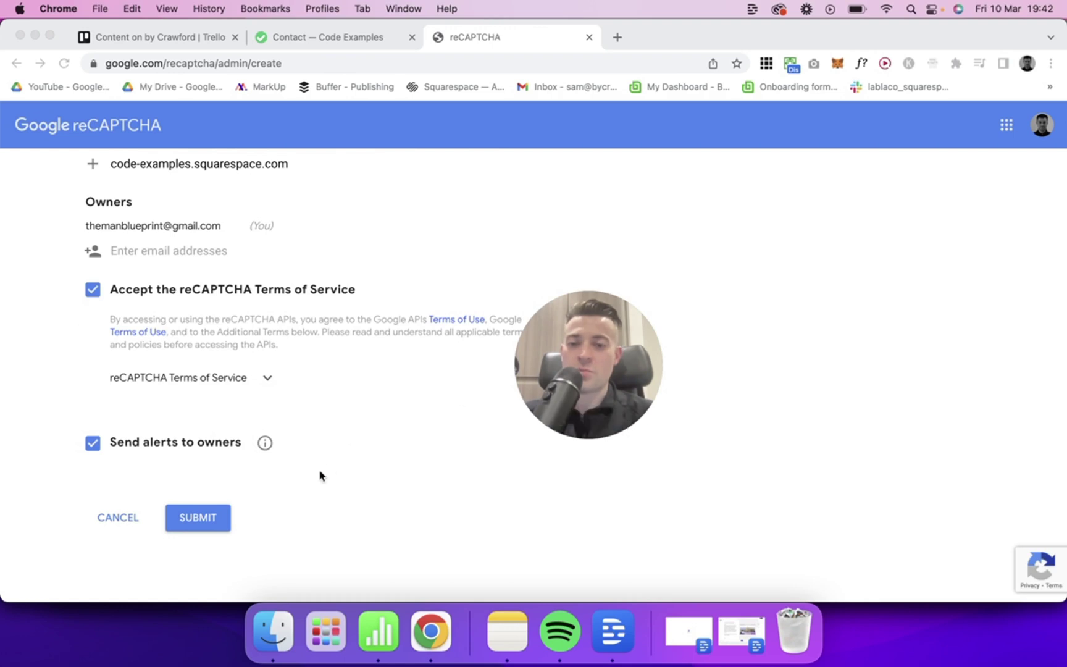
click(214, 524)
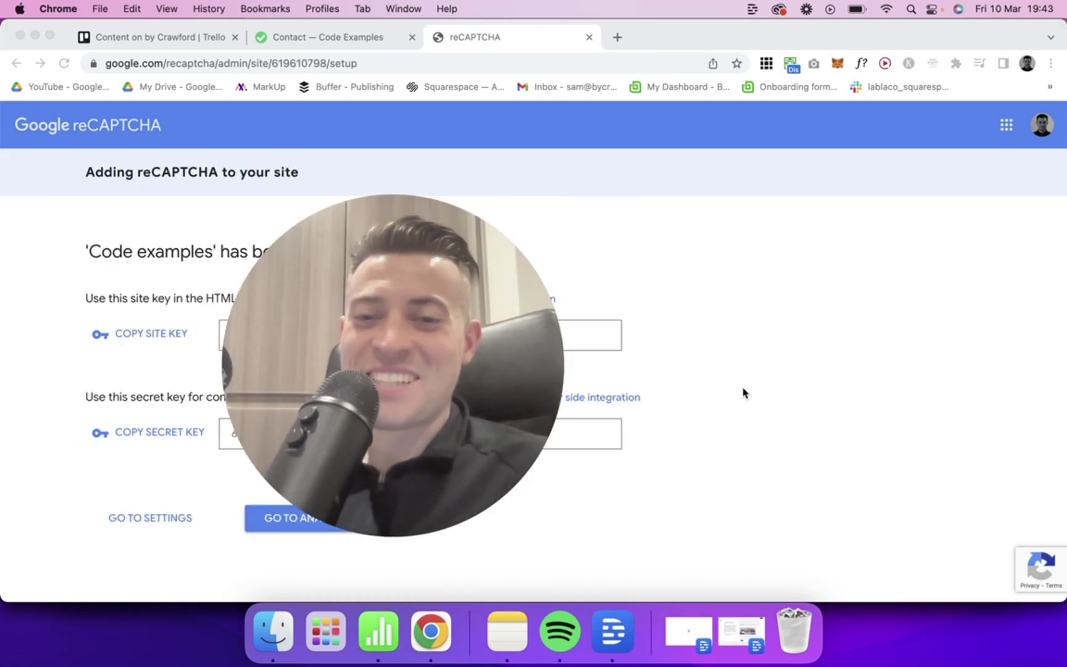
Step: Wait for the Code examples site and secret keys, then return to the Squarespace tab
mouse_move(533, 458)
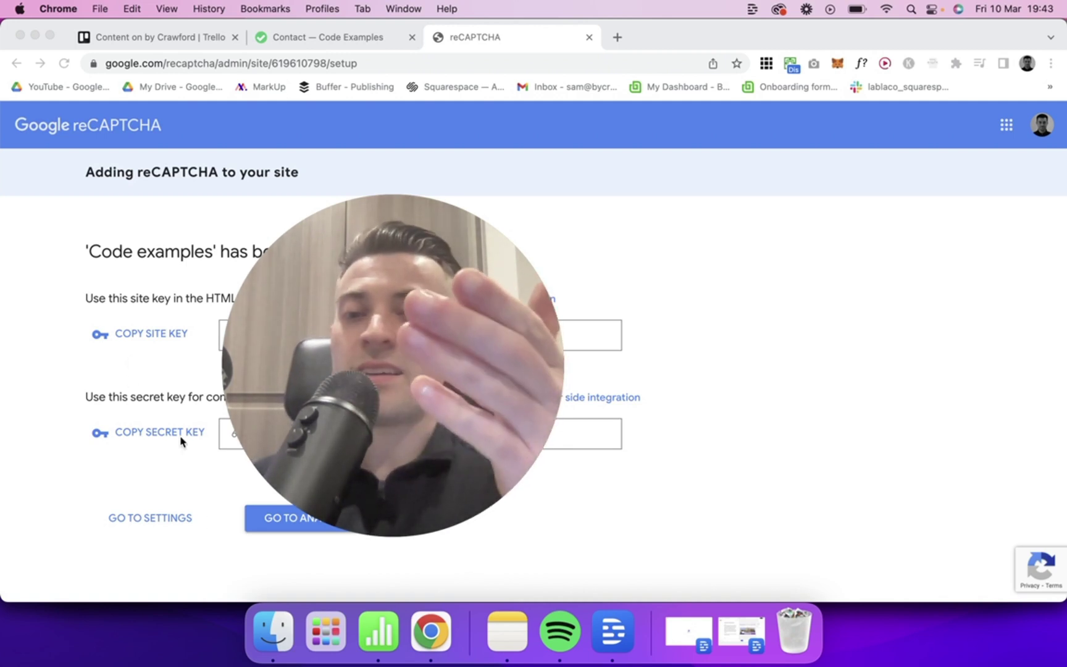
click(357, 48)
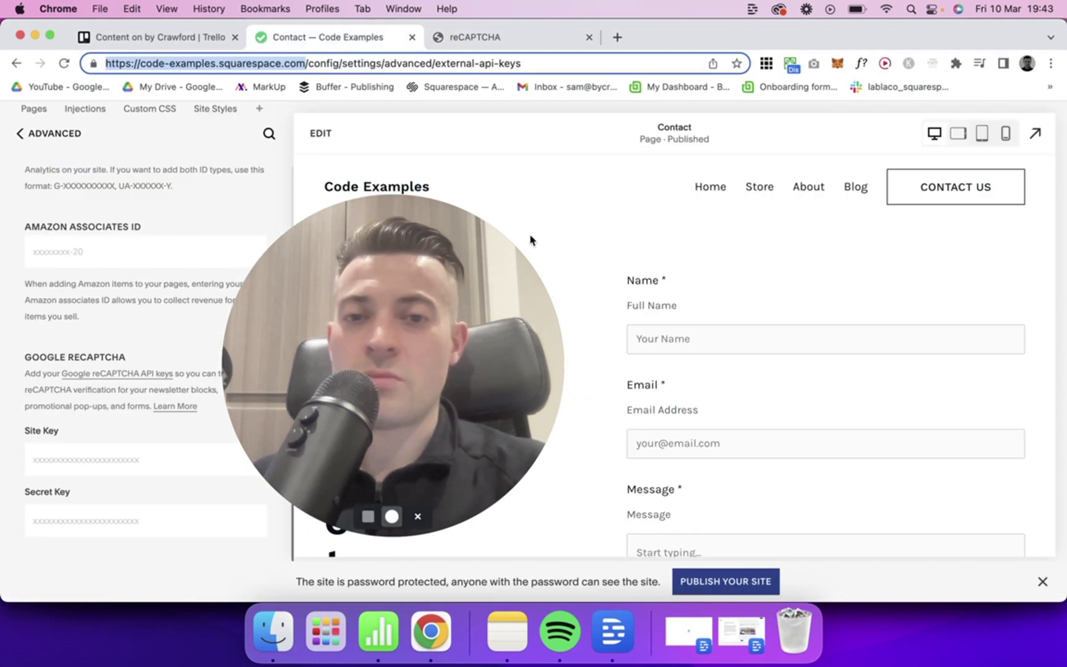
Step: Inspect the empty reCAPTCHA Site Key and Secret Key fields, then return to Advanced settings
click(560, 196)
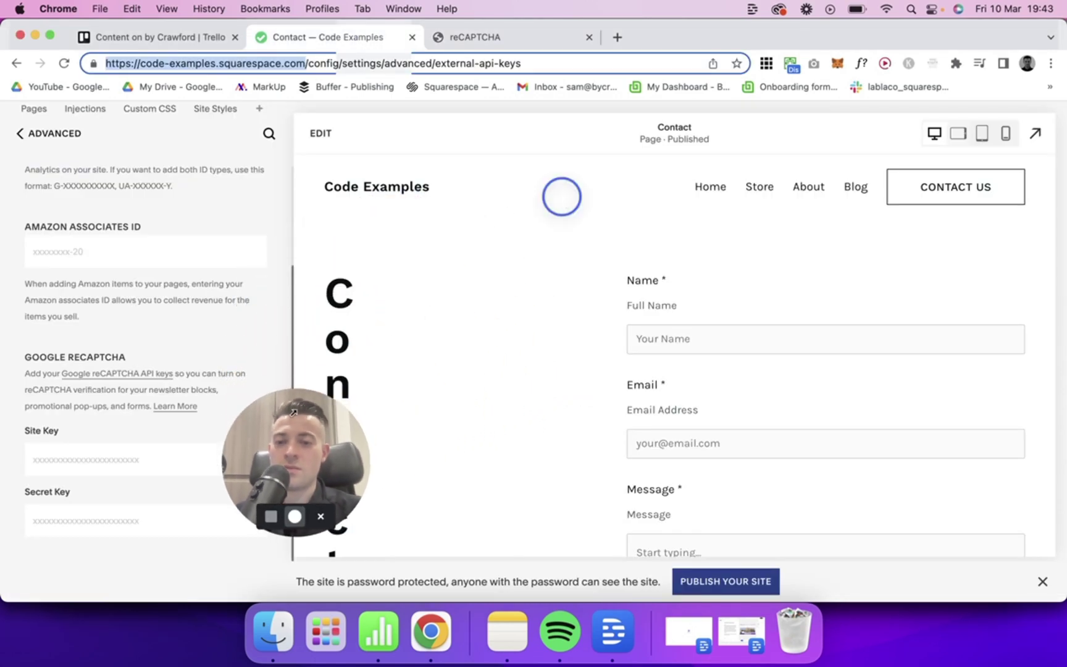
drag(289, 440, 395, 389)
click(151, 464)
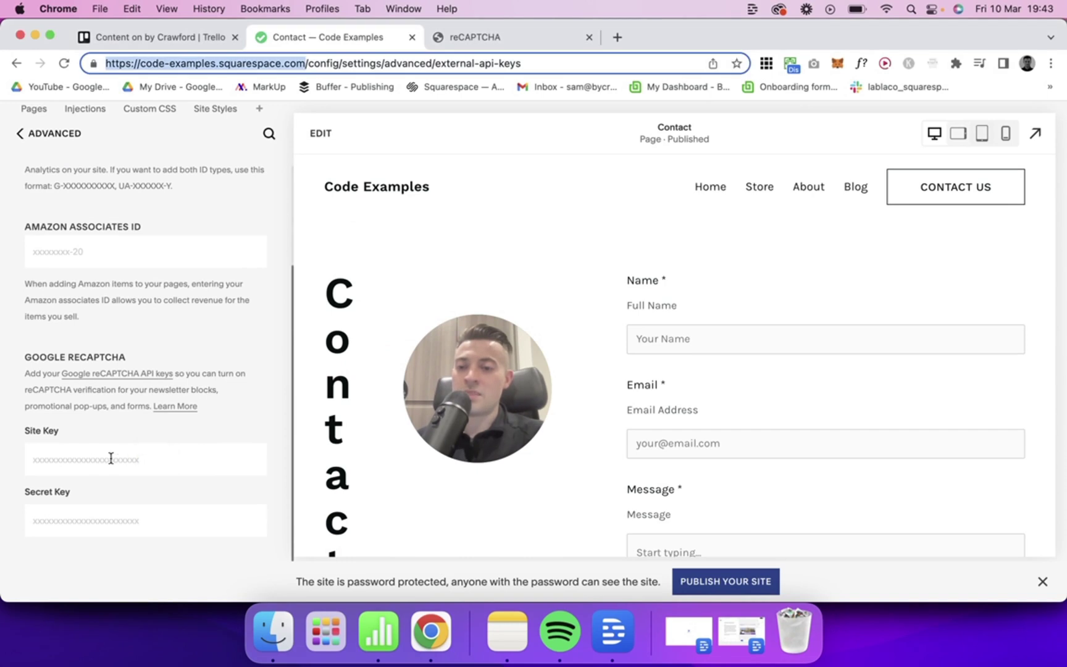
click(114, 458)
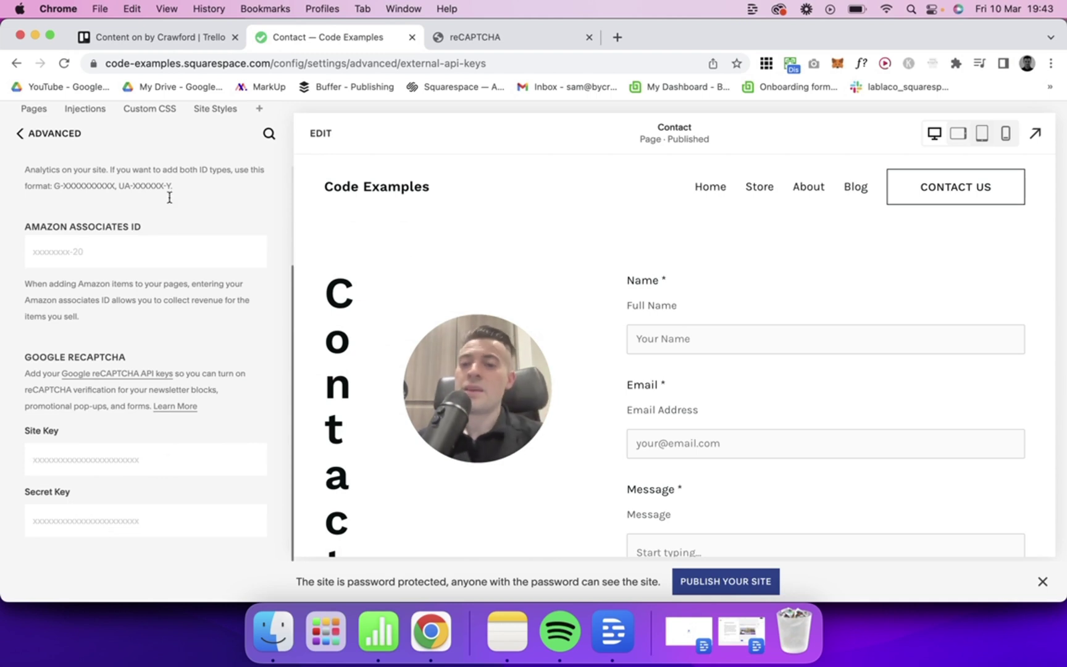
click(42, 141)
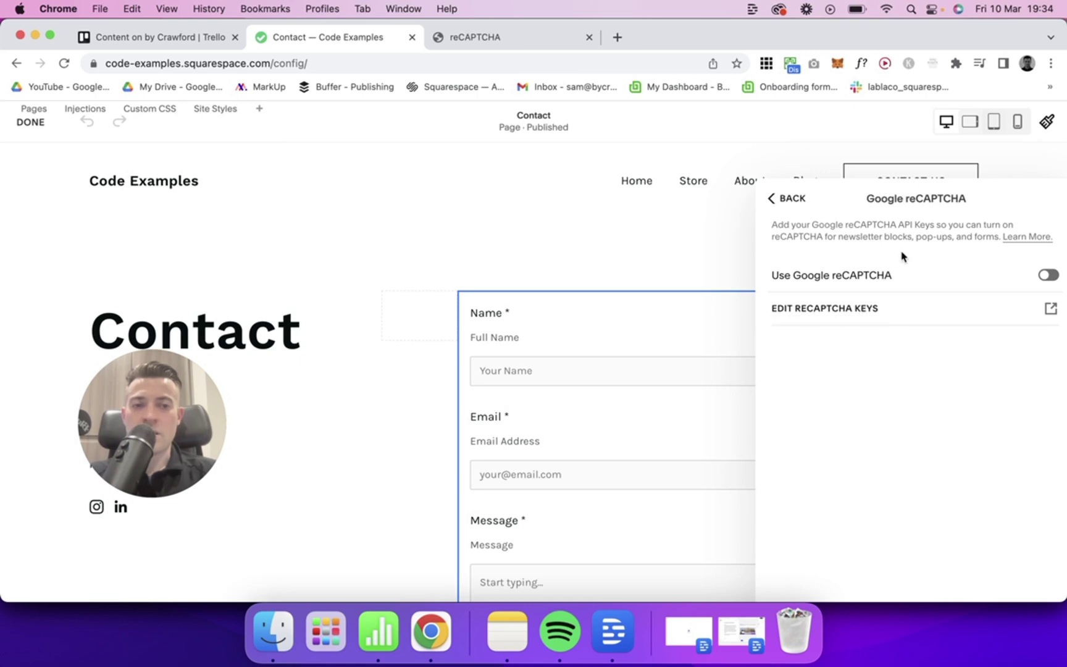
Step: Switch on Use Google reCAPTCHA in the reCAPTCHA settings panel
drag(917, 185, 684, 185)
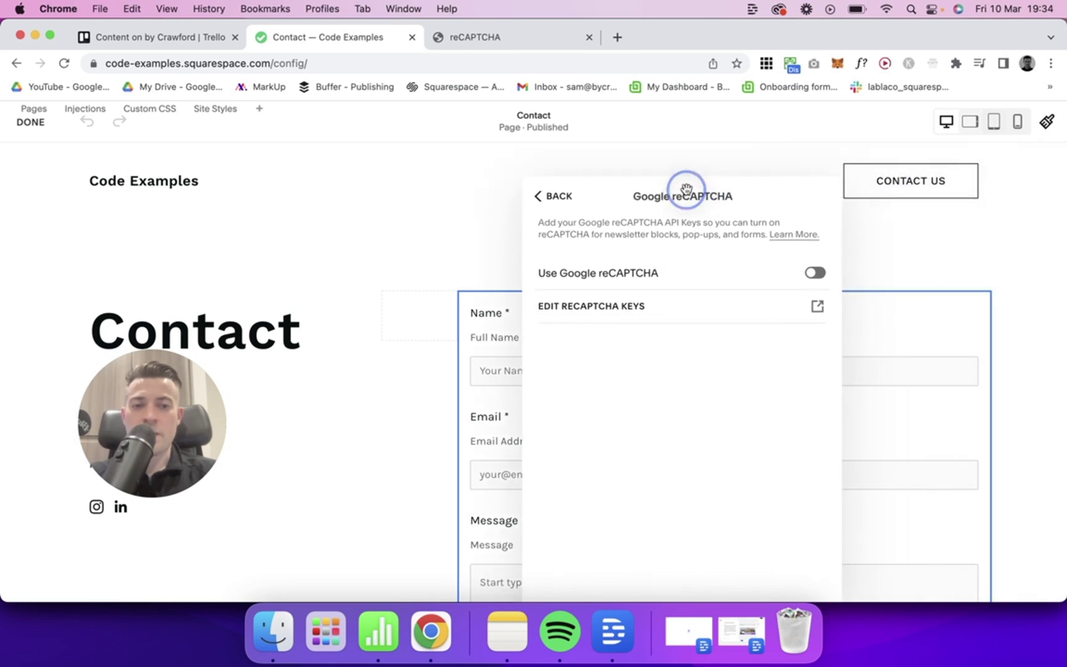
click(815, 273)
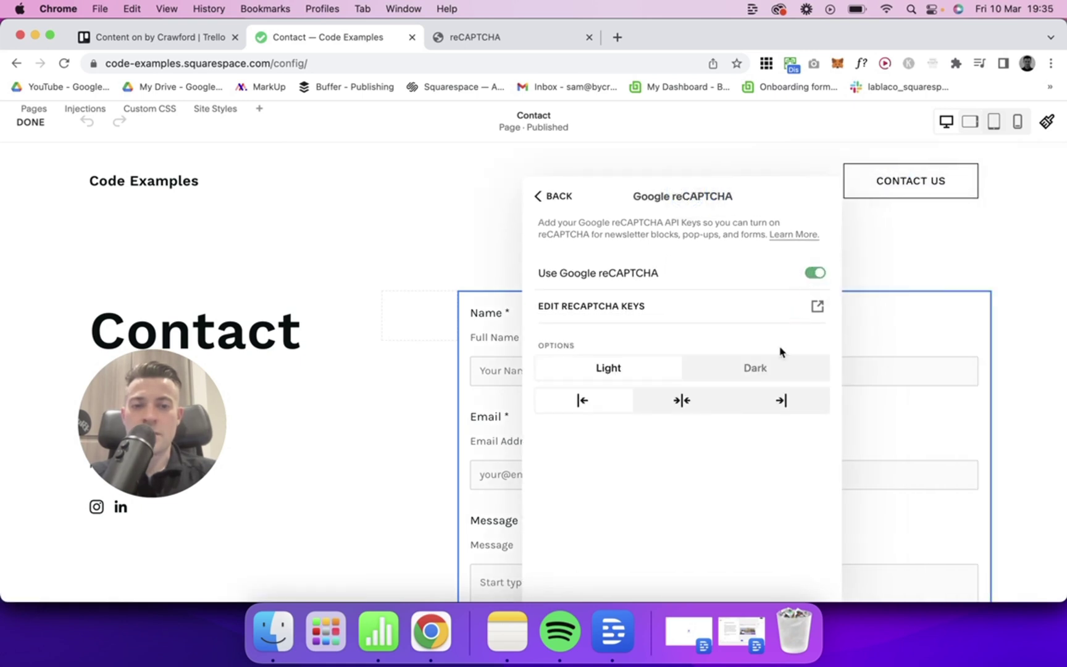
scroll(381, 349, down, 5)
click(456, 355)
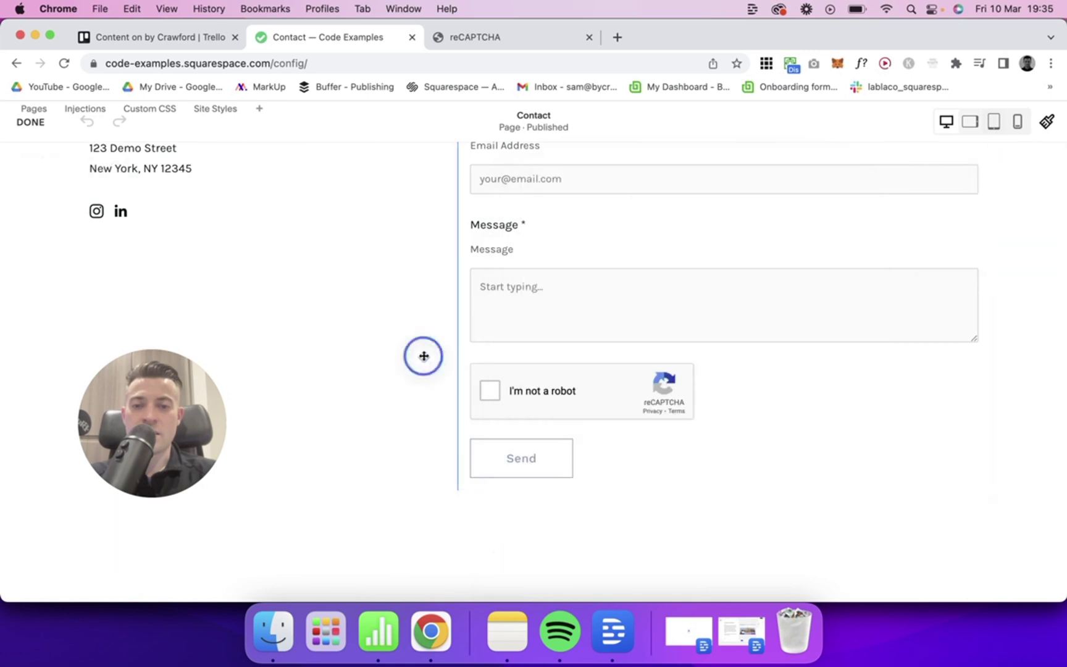
Step: Set the form's reCAPTCHA widget to Light theme with left alignment
click(649, 360)
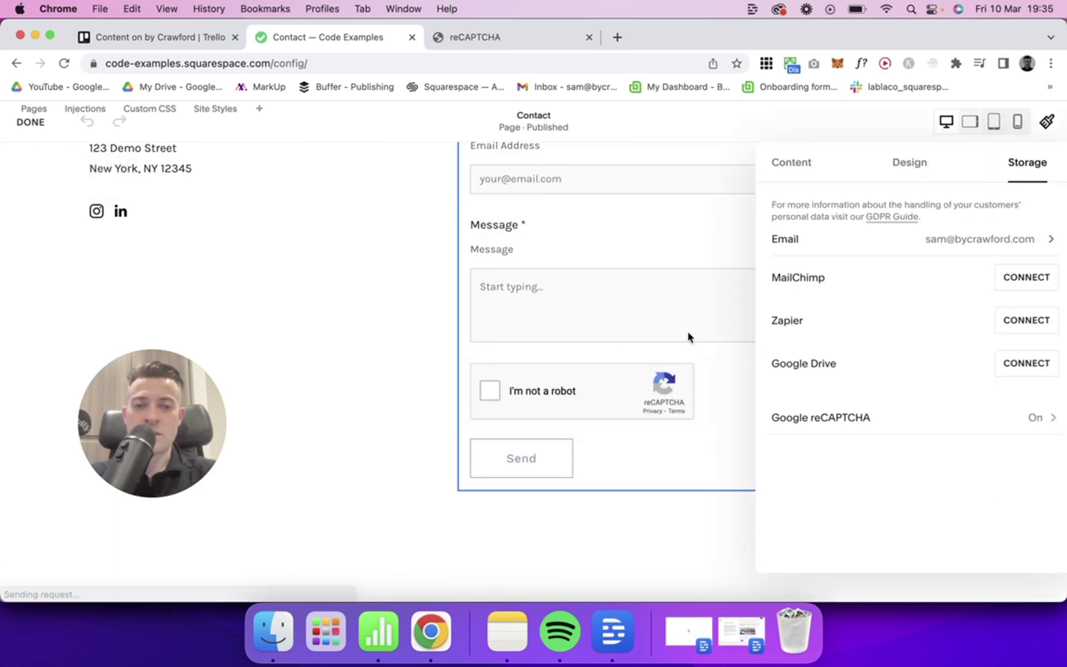
click(876, 428)
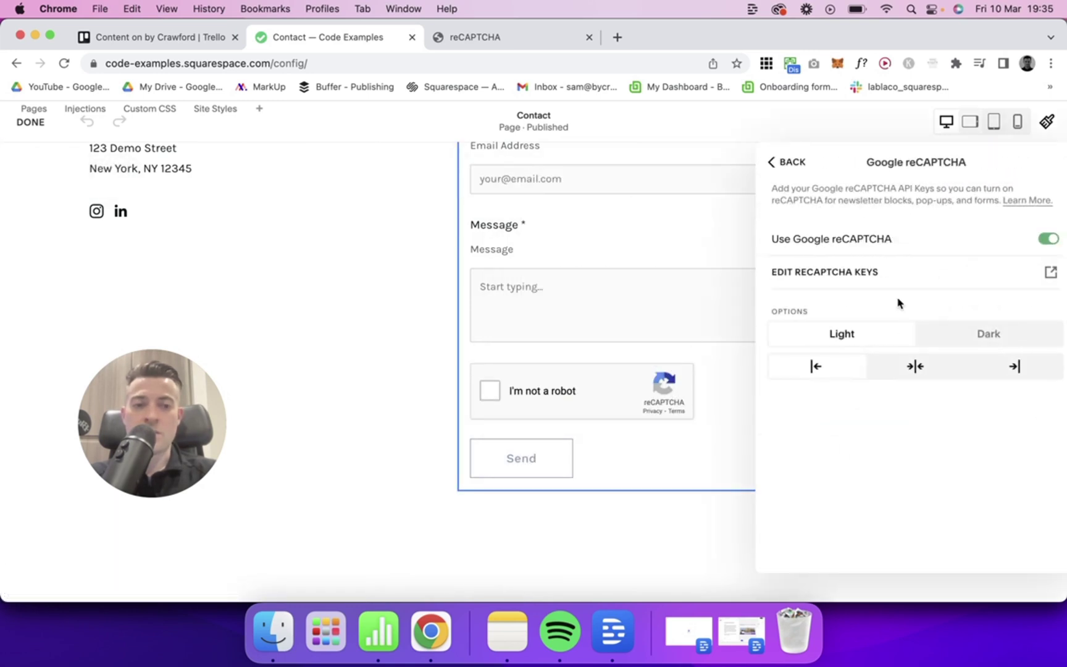
click(941, 336)
click(874, 337)
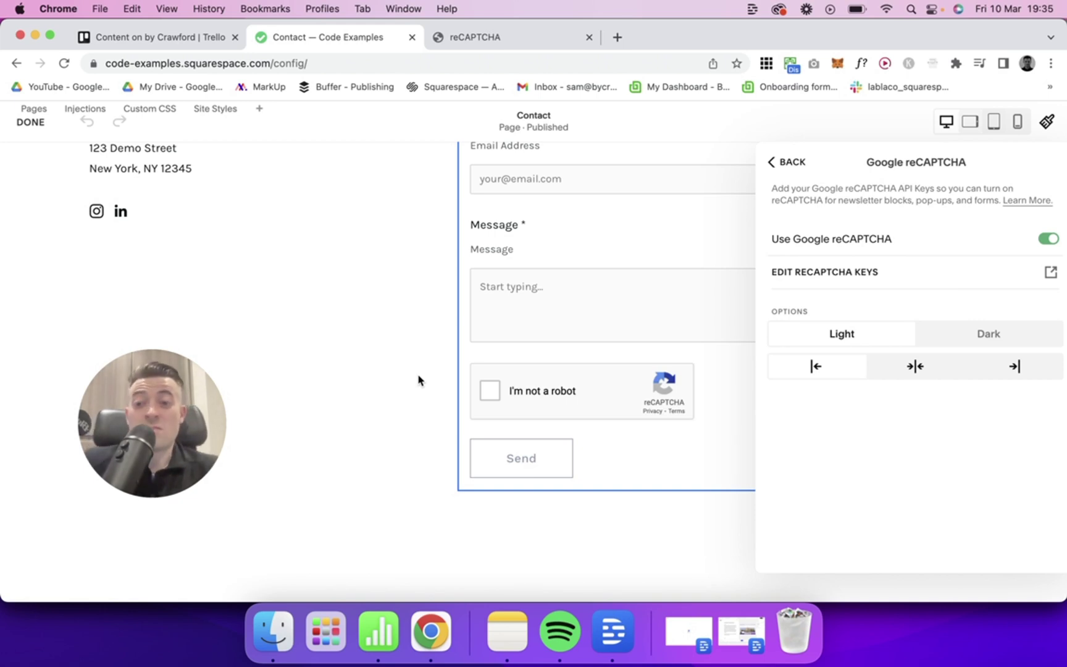
click(907, 374)
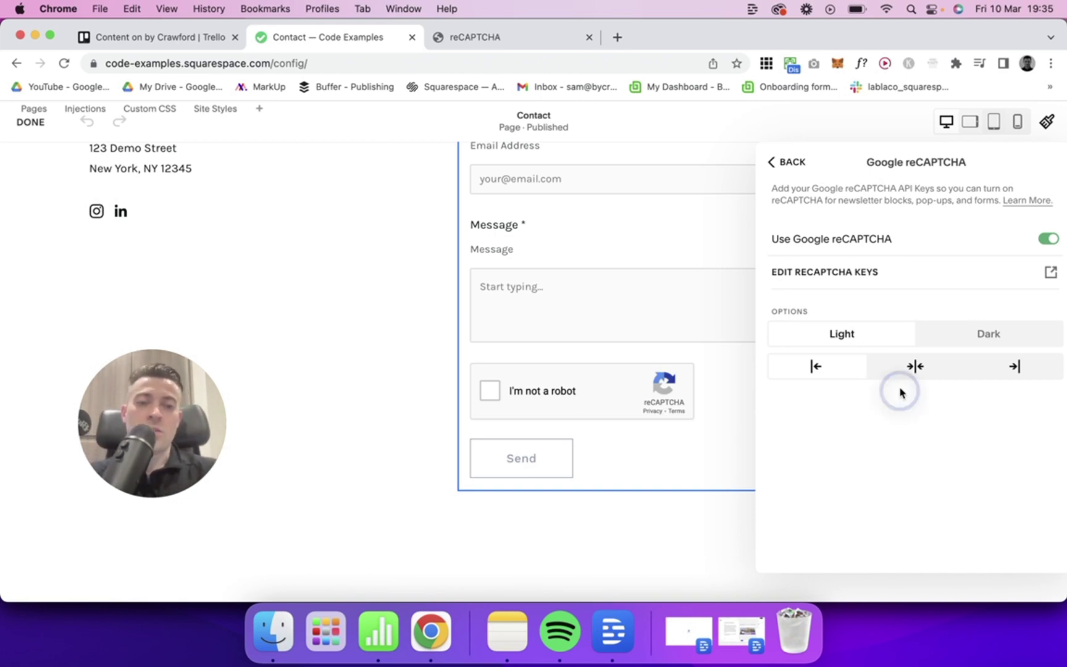
click(838, 370)
click(353, 309)
Step: Re-enter editing and add a Newsletter block, found by searching 'news', below the form
click(28, 122)
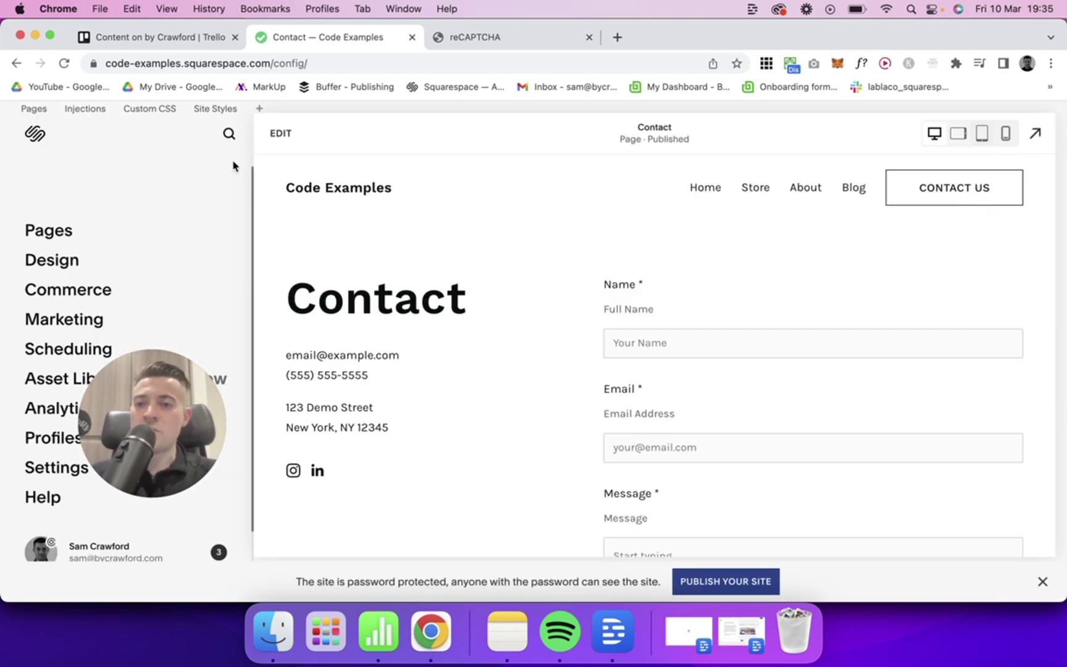
click(281, 134)
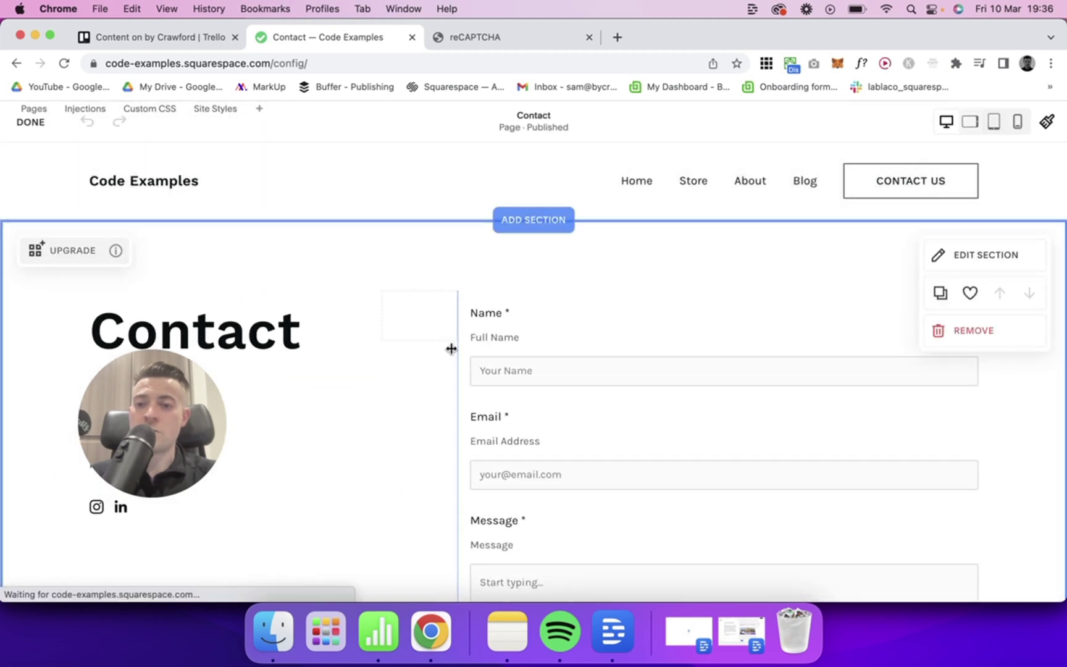
scroll(450, 350, down, 5)
click(724, 496)
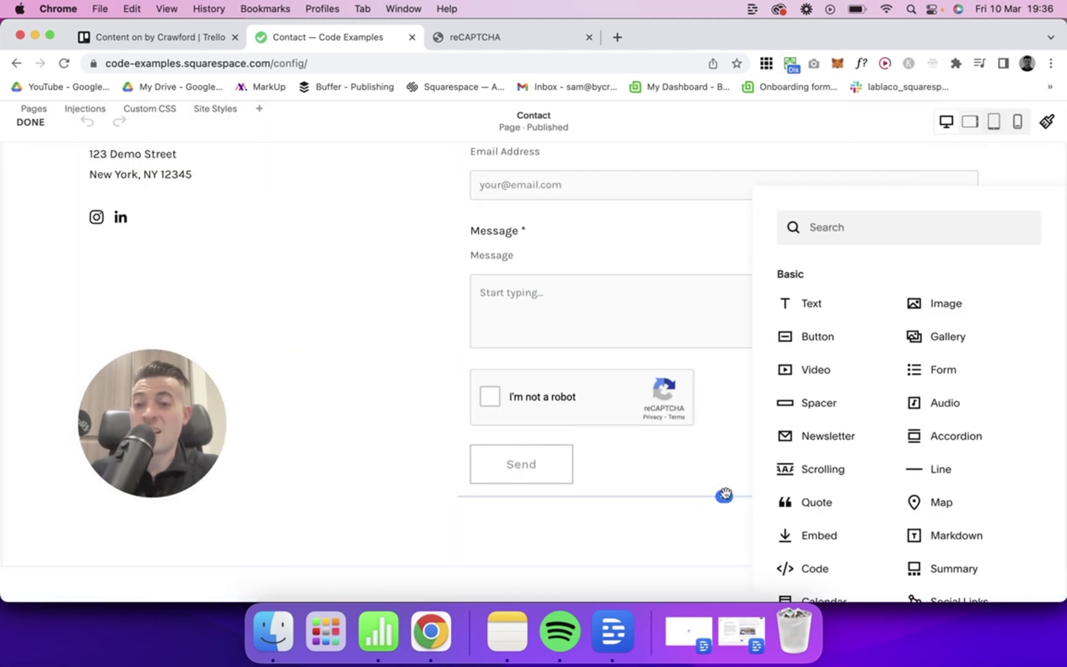
text(newsll)
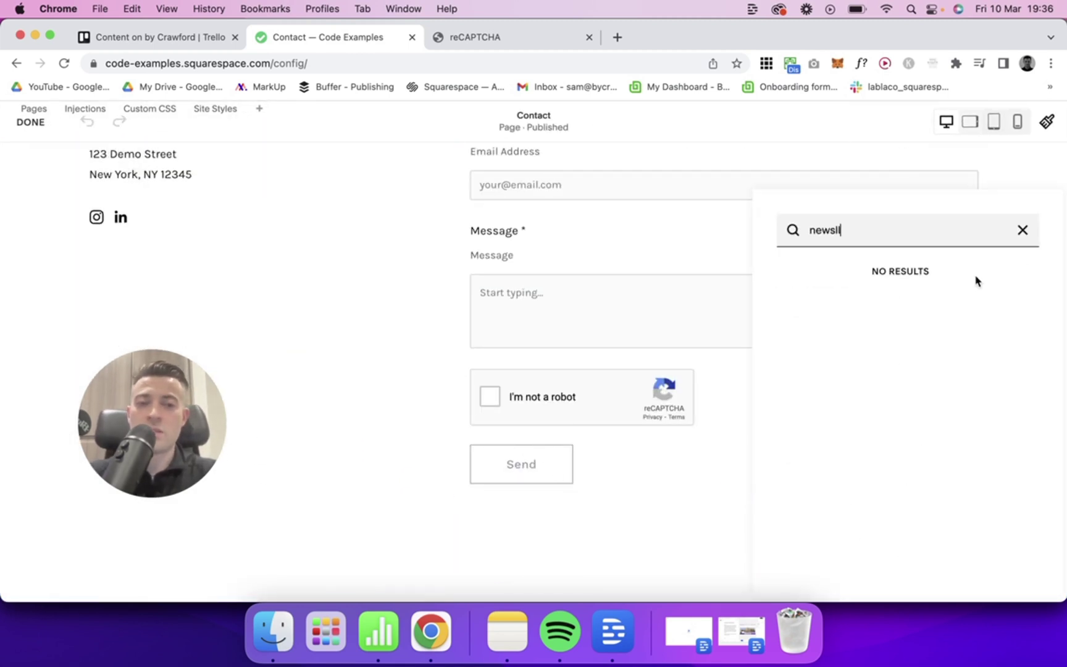
key(BackSpace)
key(BackSpace)
click(882, 281)
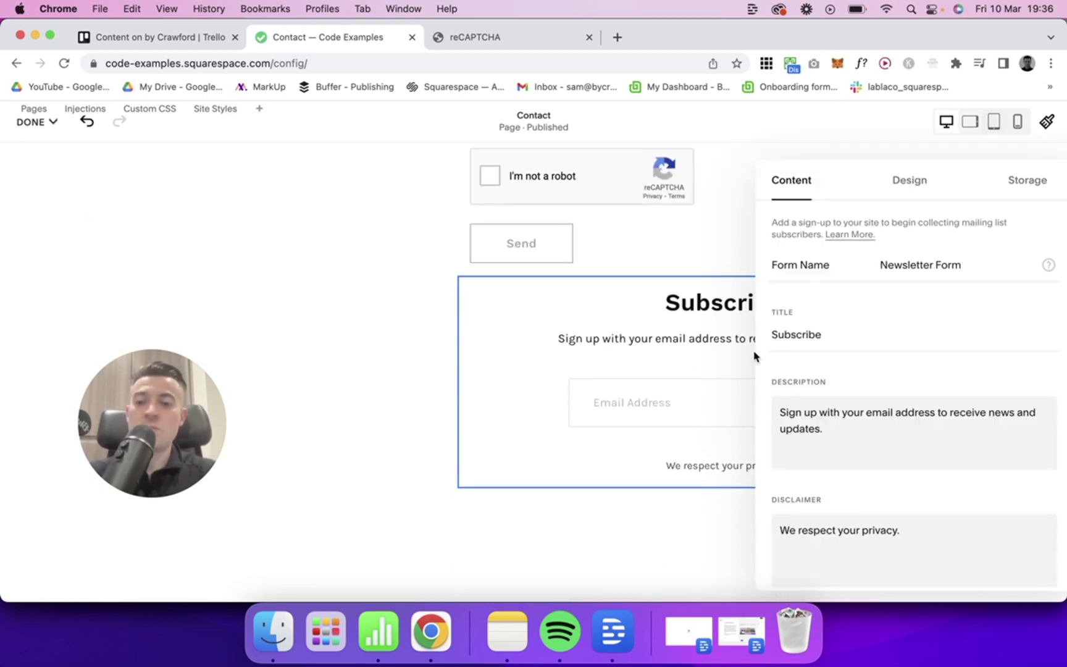
scroll(885, 428, down, 3)
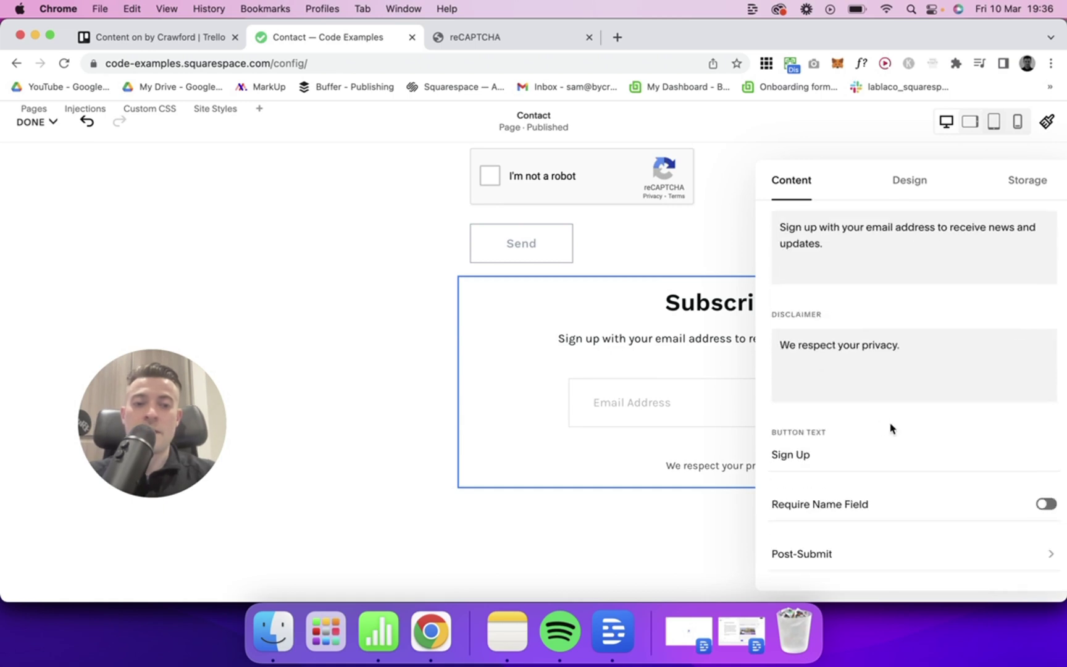
click(1020, 156)
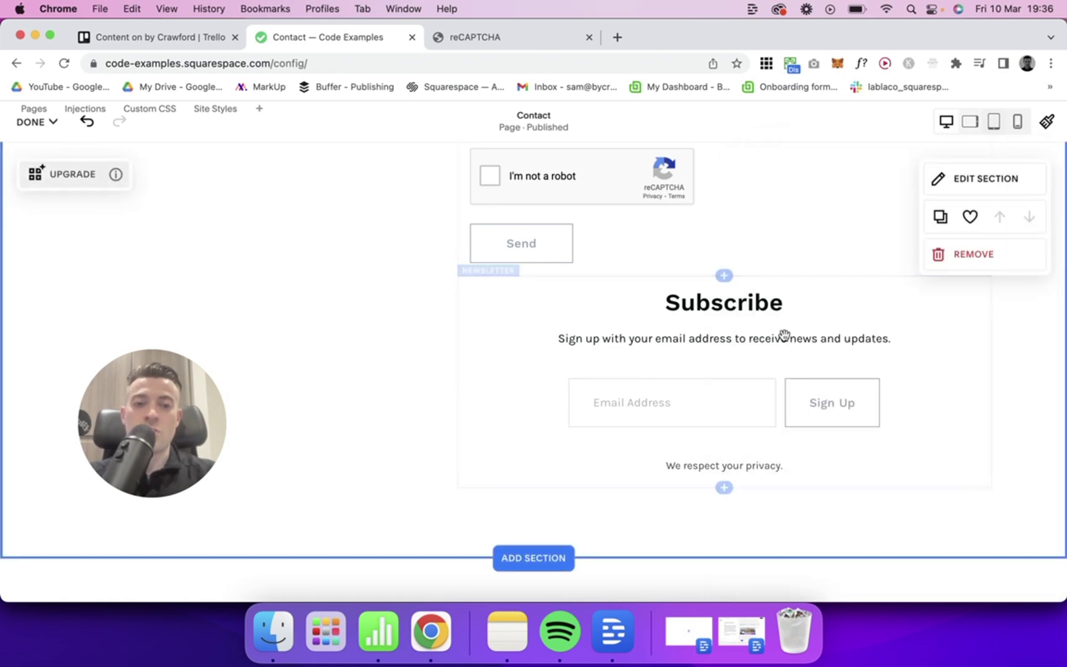
Step: Turn on Google reCAPTCHA in the Subscribe block's storage settings
double_click(798, 369)
click(1028, 198)
click(926, 300)
drag(940, 191, 703, 191)
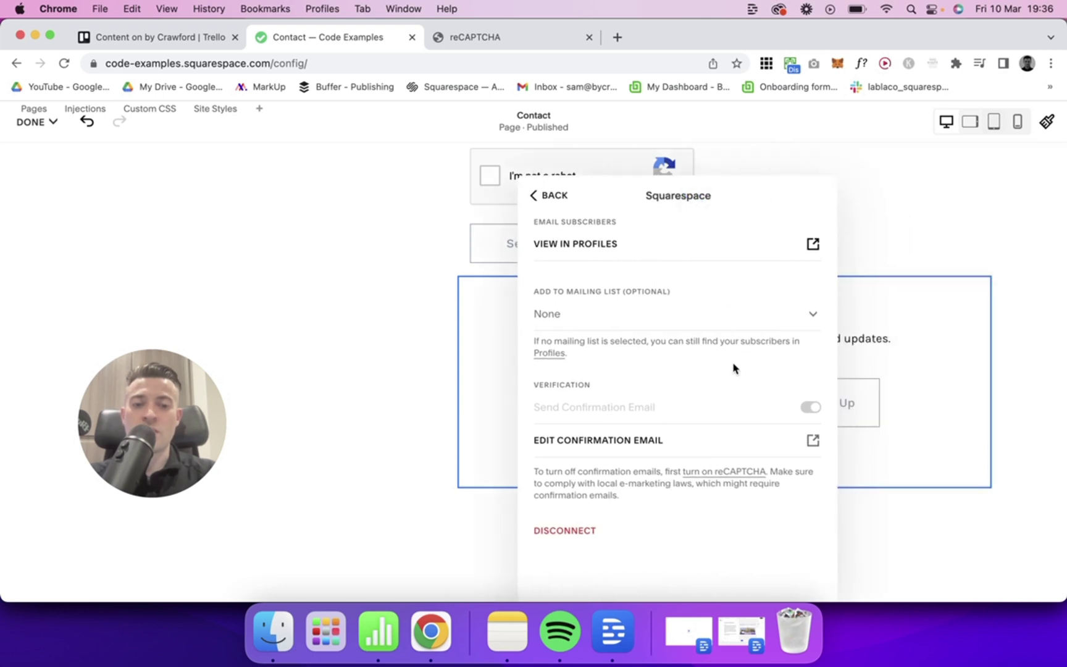
key(Escape)
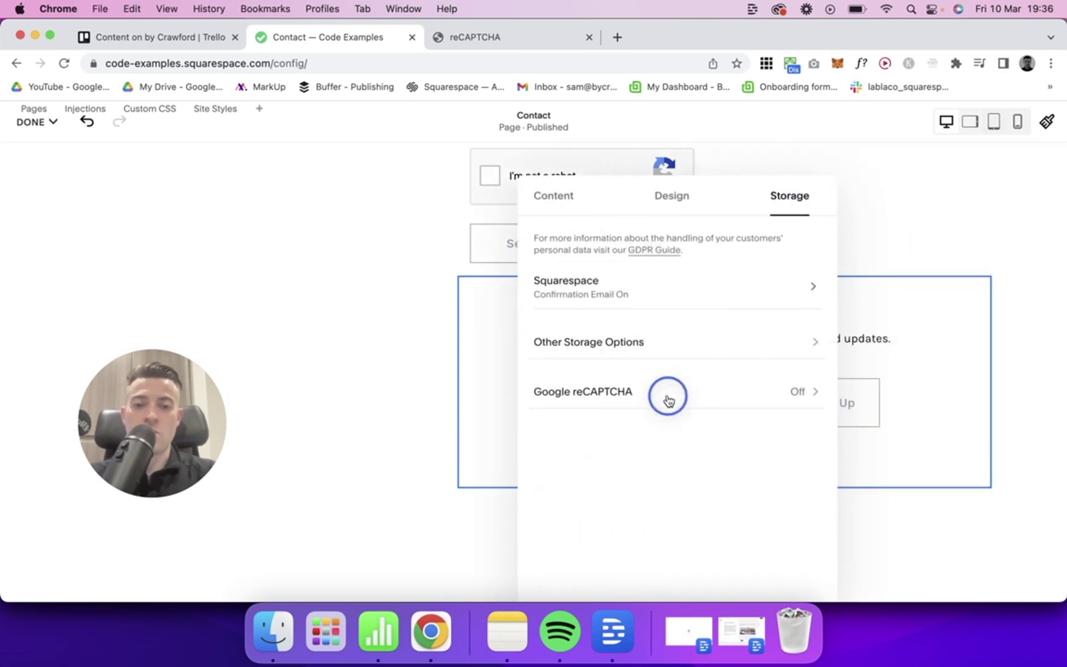
click(669, 401)
click(765, 272)
key(Escape)
Step: Turn off Send Confirmation Email for subscribers and save the page changes
click(652, 288)
click(814, 409)
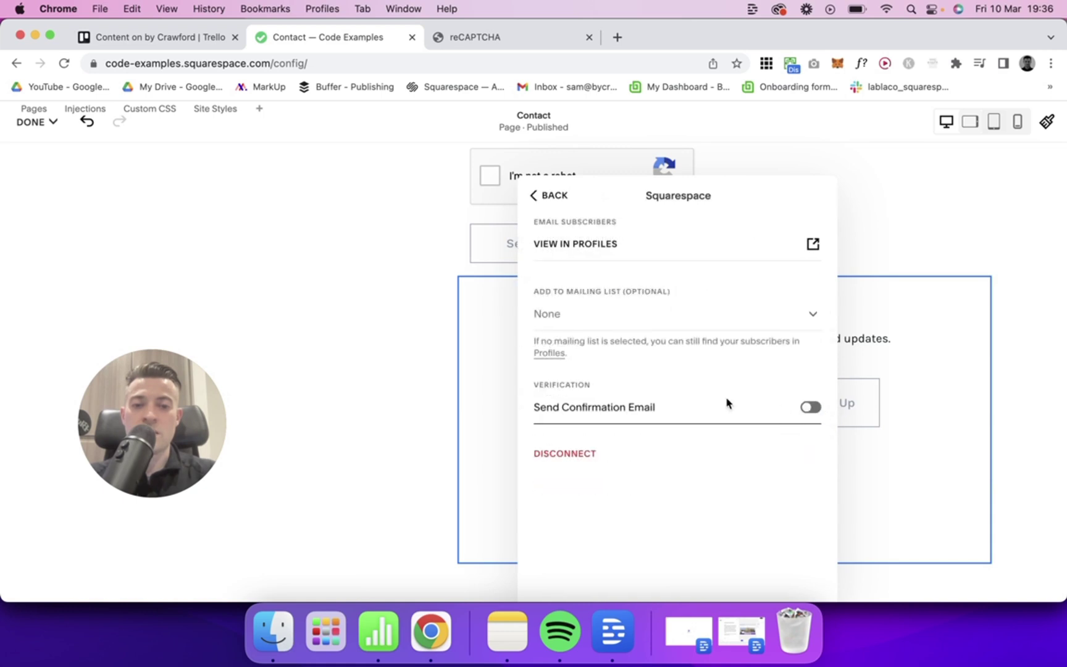
click(343, 286)
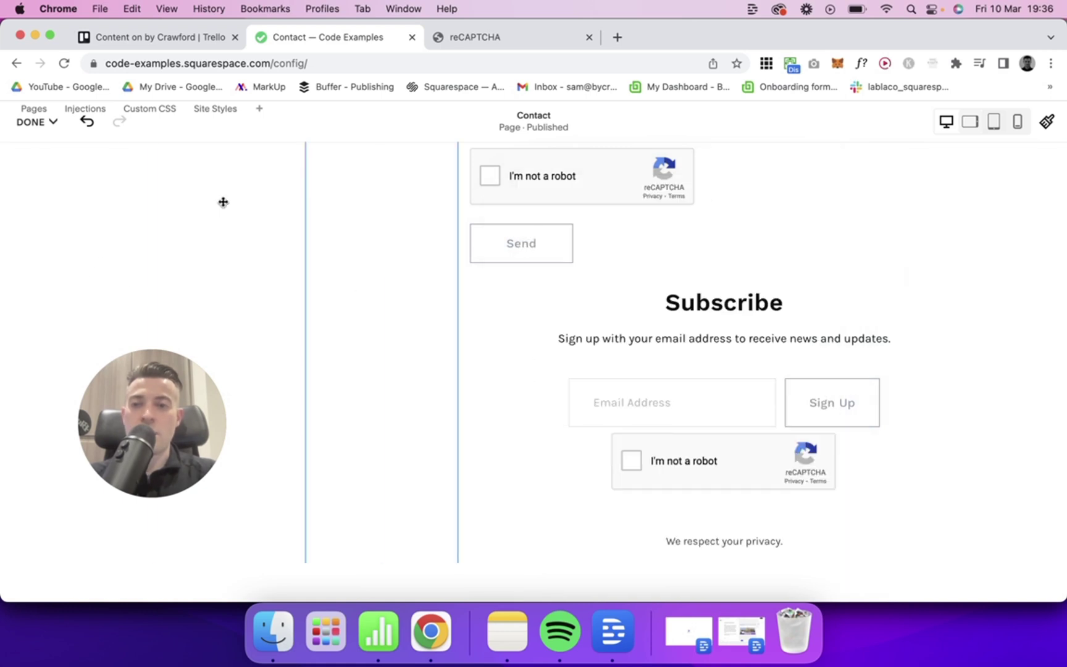
click(34, 122)
click(39, 166)
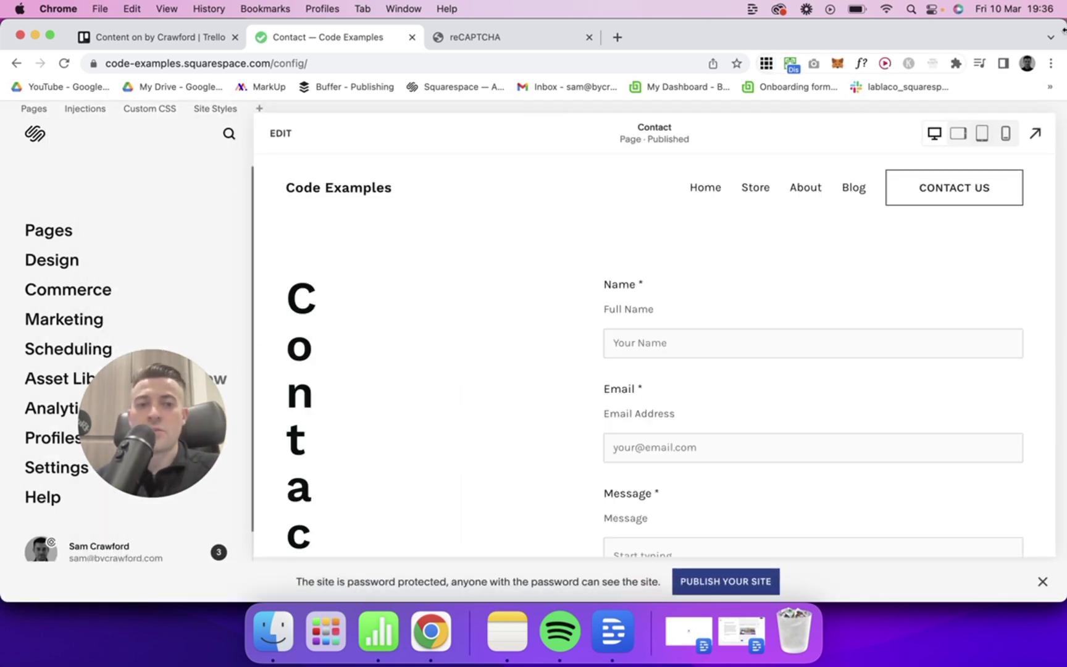
Step: In full preview, tick the Subscribe block's 'I'm not a robot' box, then open a new tab
click(1041, 145)
scroll(708, 309, down, 10)
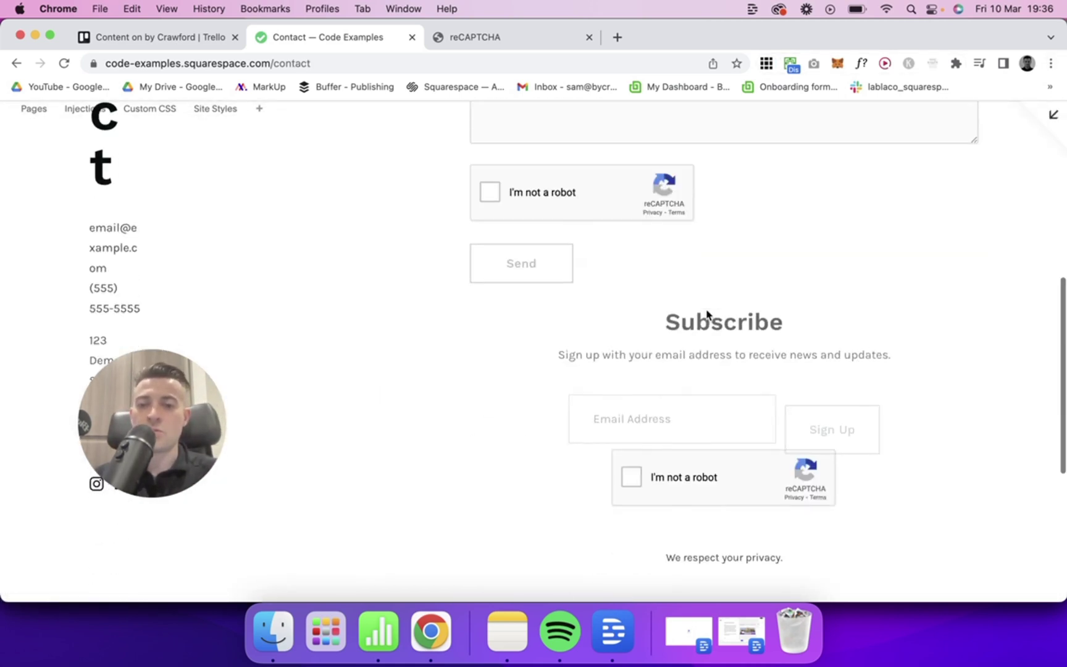
scroll(706, 310, down, 3)
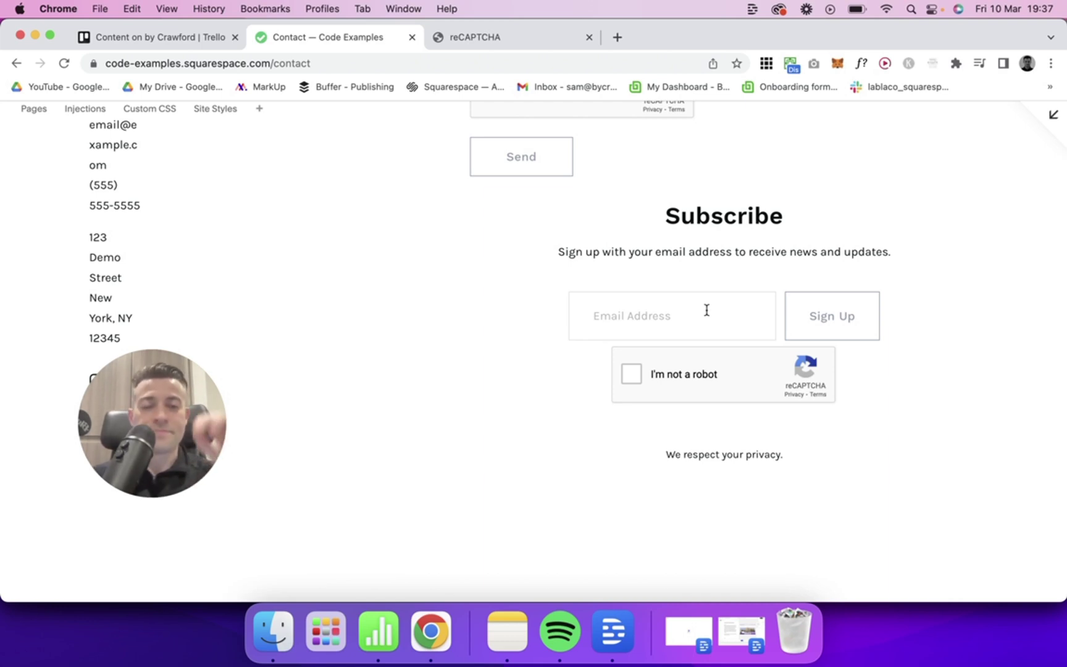
click(631, 374)
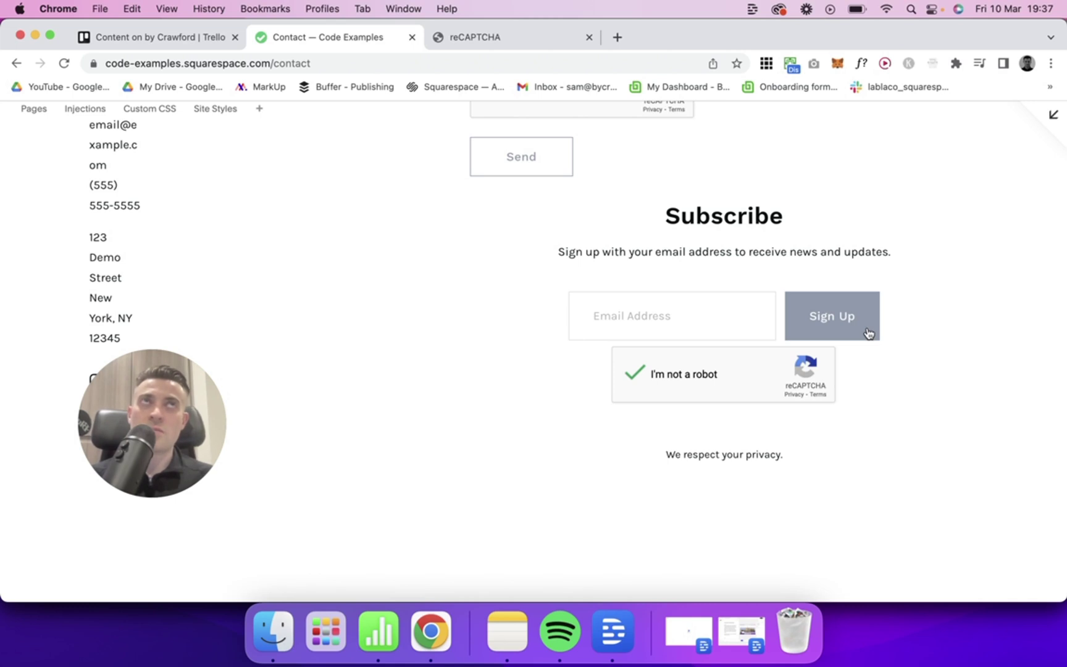
click(617, 37)
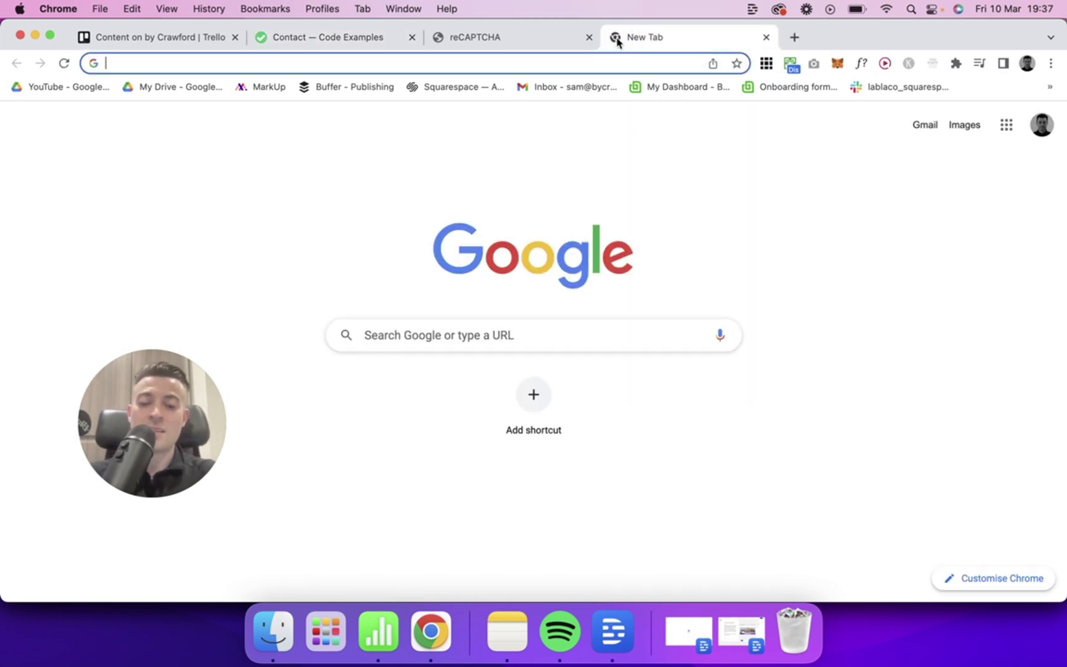
Step: Load sixfiguresquare.space by typing 'six', scroll its sign-up page, and flick between tabs
text(six)
key(Return)
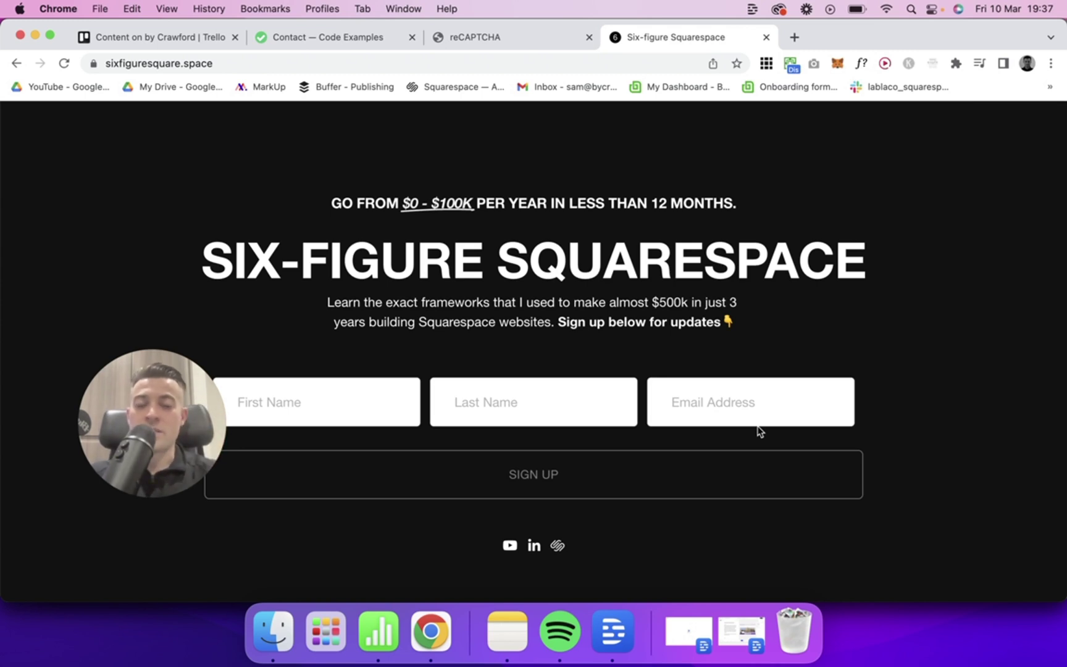
scroll(529, 527, down, 3)
scroll(531, 494, down, 1)
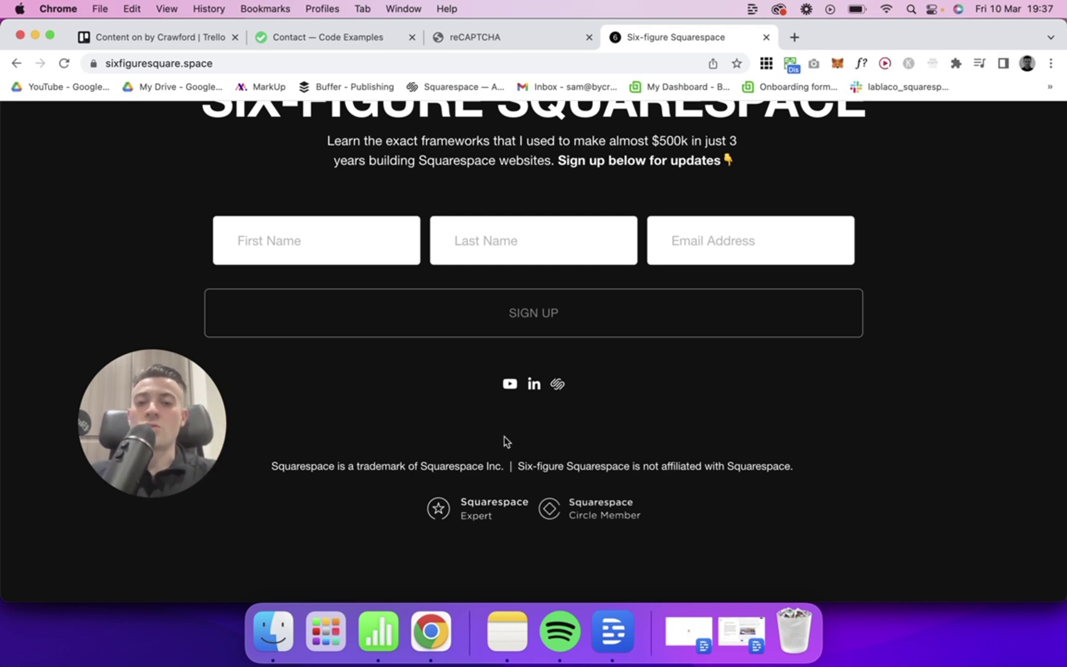
scroll(503, 436, up, 2)
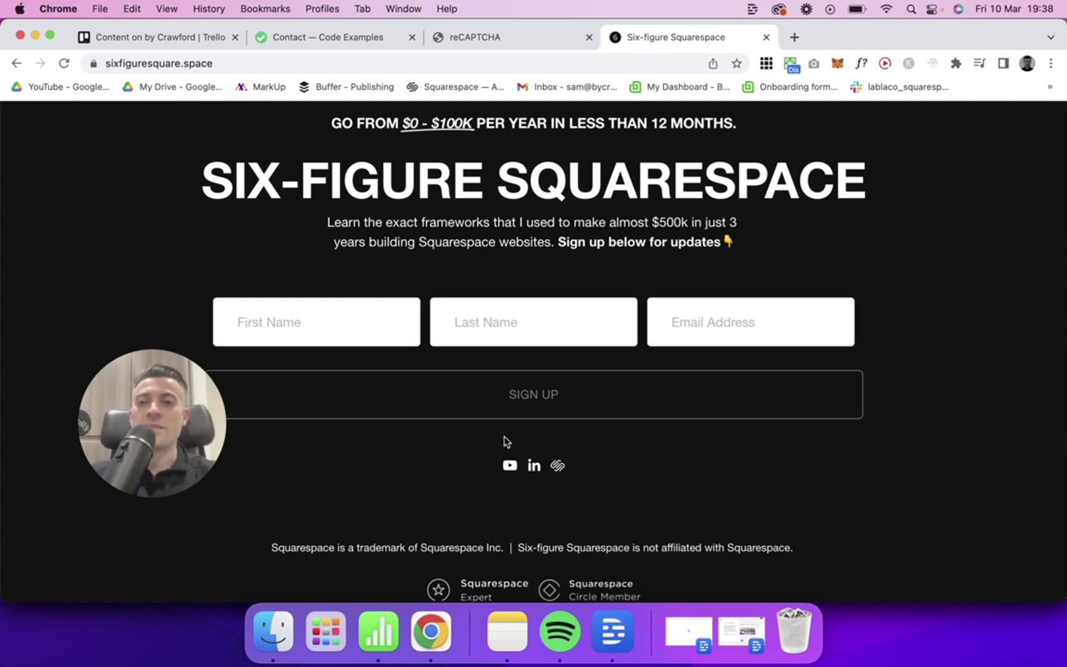
key(super+2)
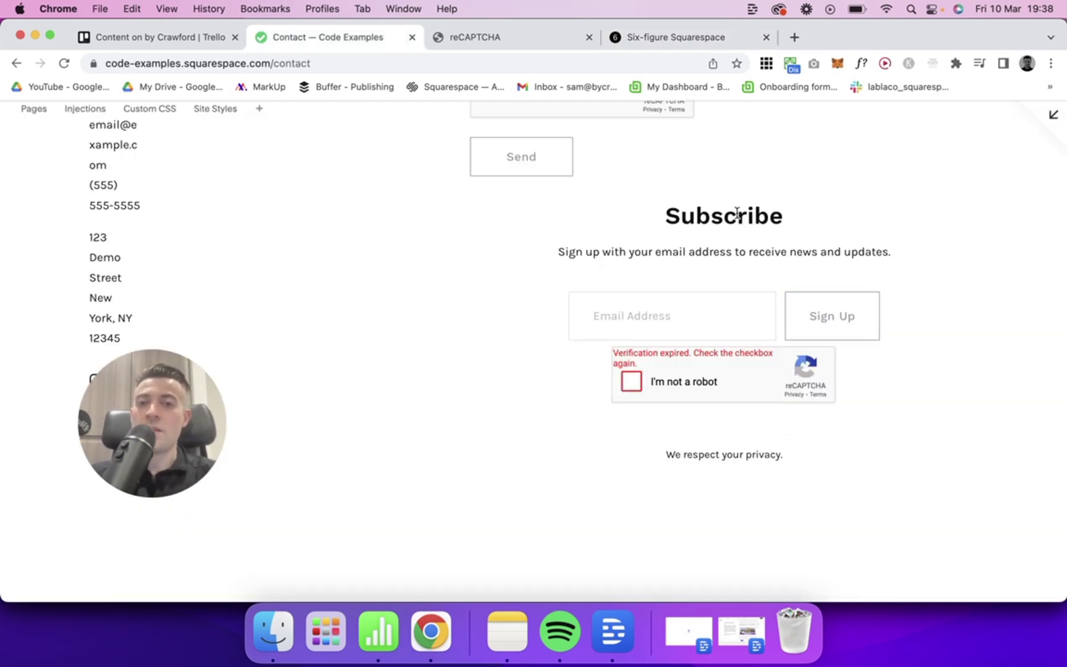
click(671, 34)
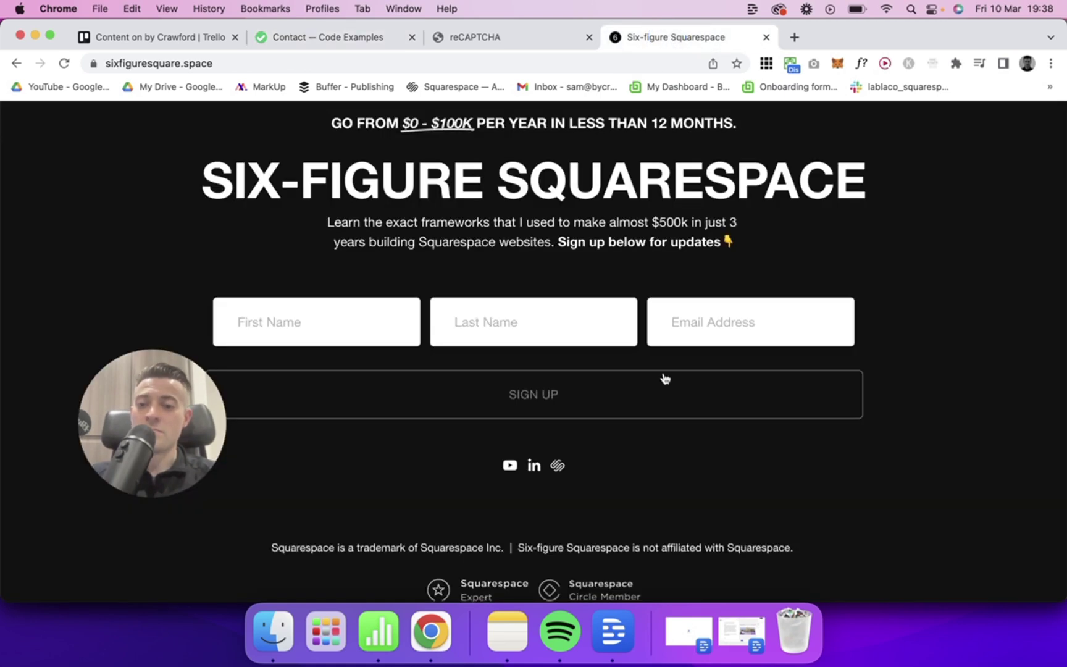